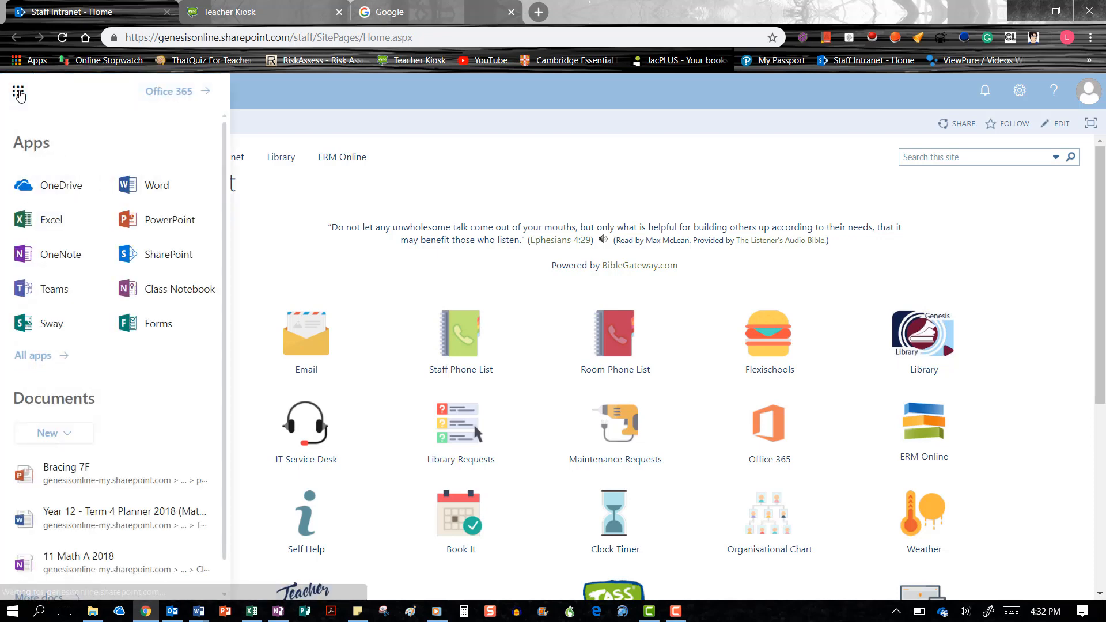
Open Forms and look through the questions of the existing form "Teaching Yourself - Before In Class 2 Results".
click(162, 335)
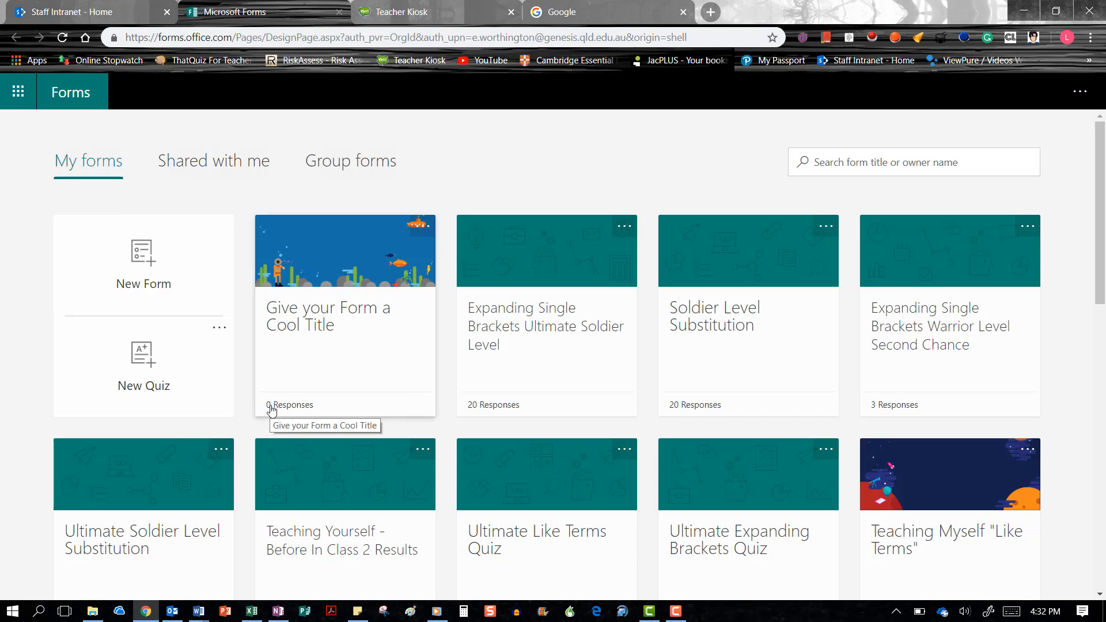
click(304, 483)
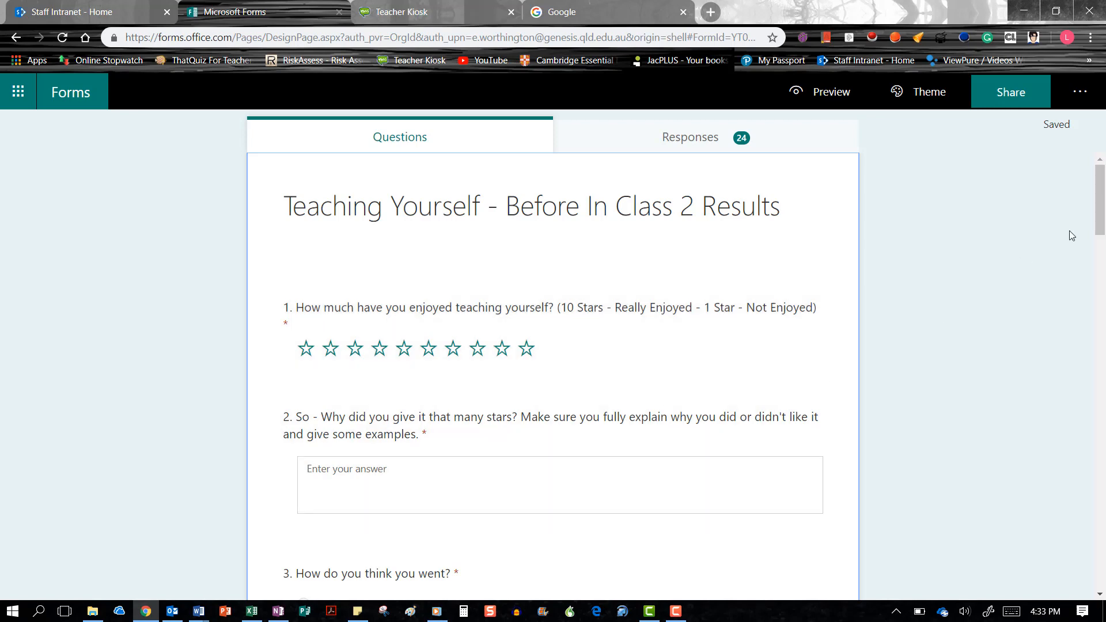
scroll(593, 219, down, 7)
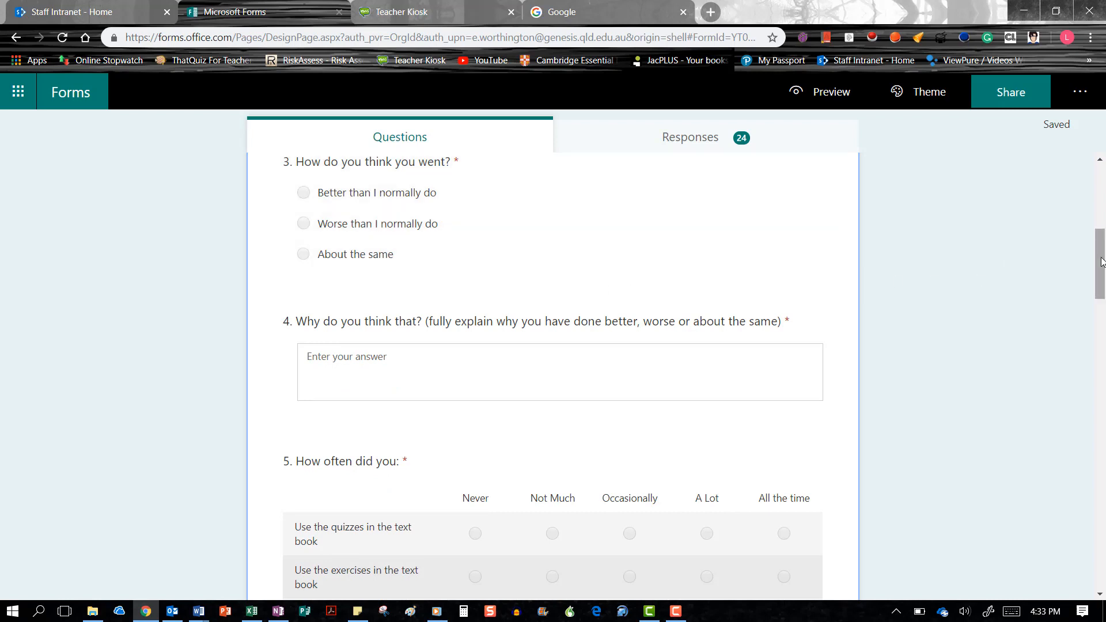
scroll(1101, 262, down, 5)
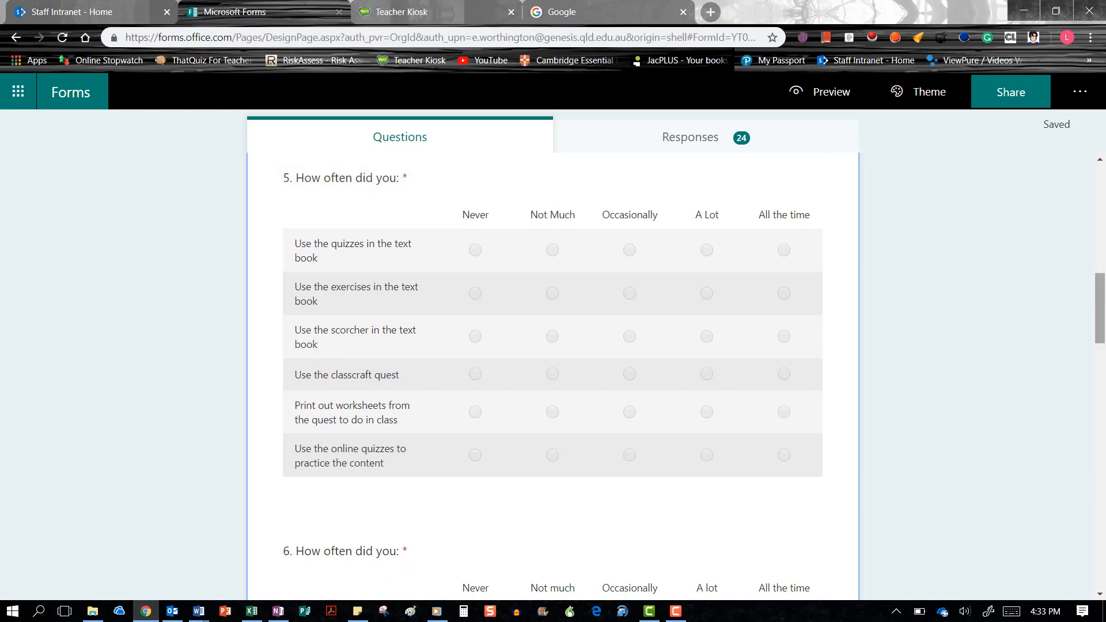
drag(1101, 306, 1100, 194)
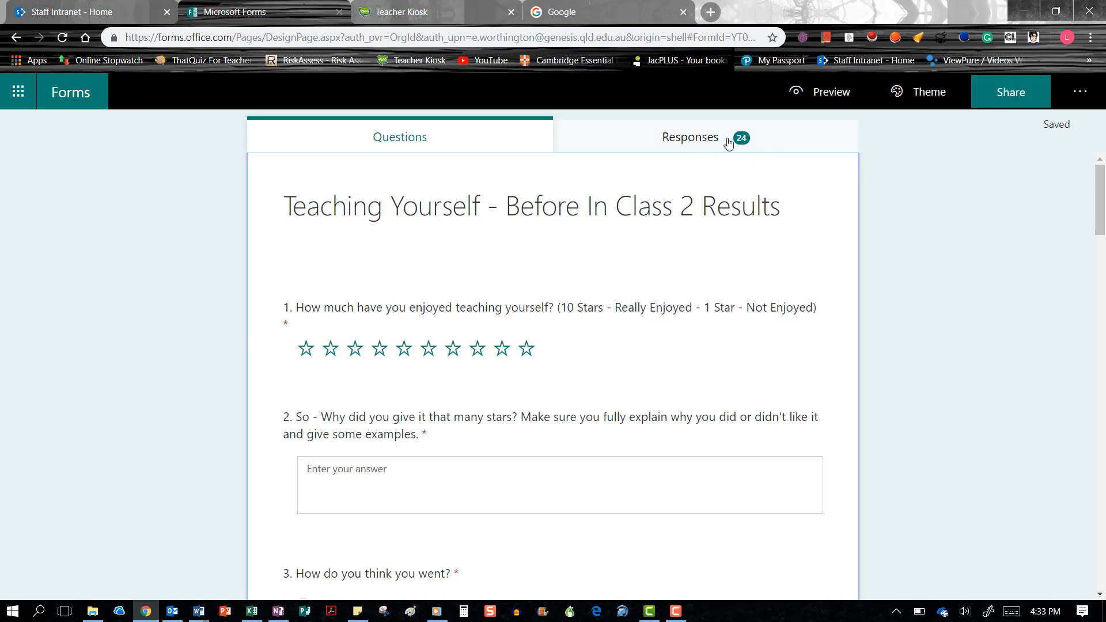
Examine the form's response summary, covering the star rating, written answers, pie chart and the "How often did you" bar chart.
click(693, 144)
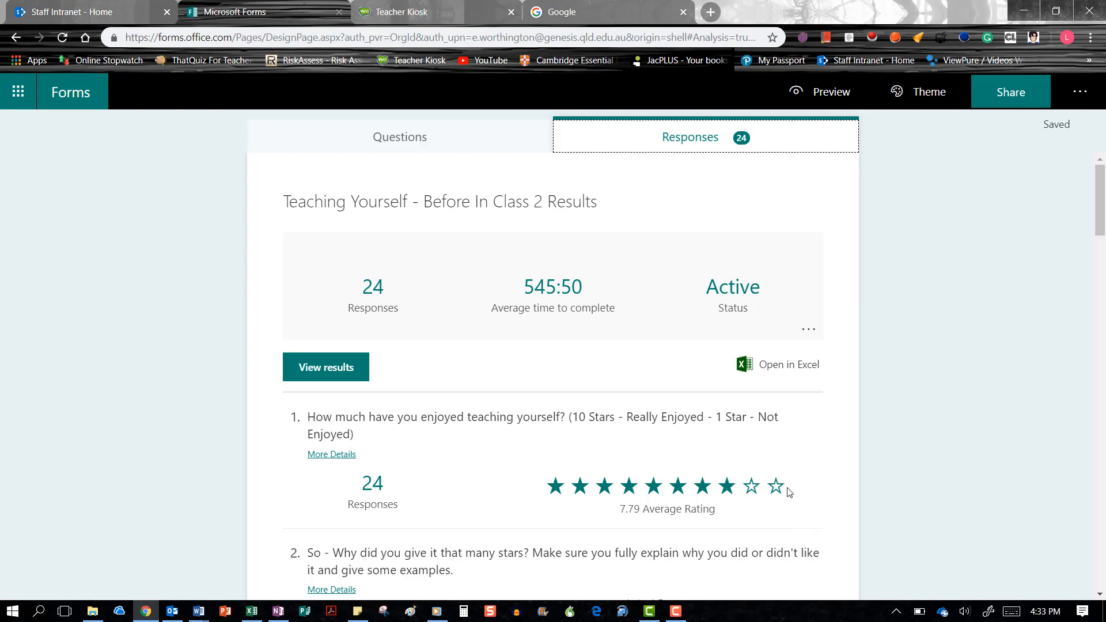
mouse_move(790, 491)
drag(1101, 234, 1104, 284)
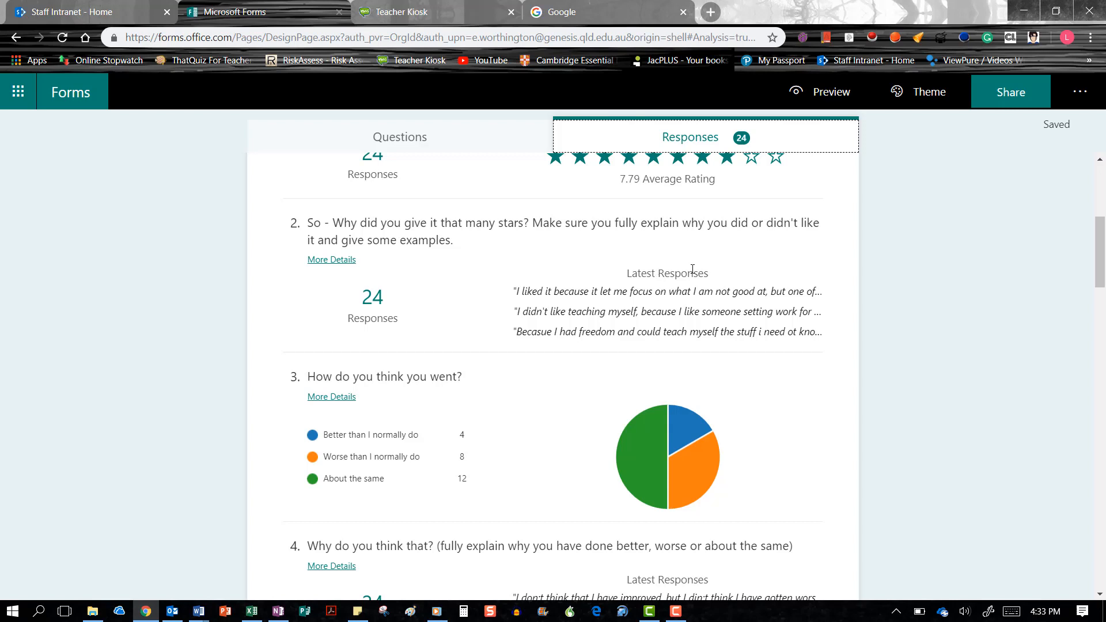
mouse_move(661, 305)
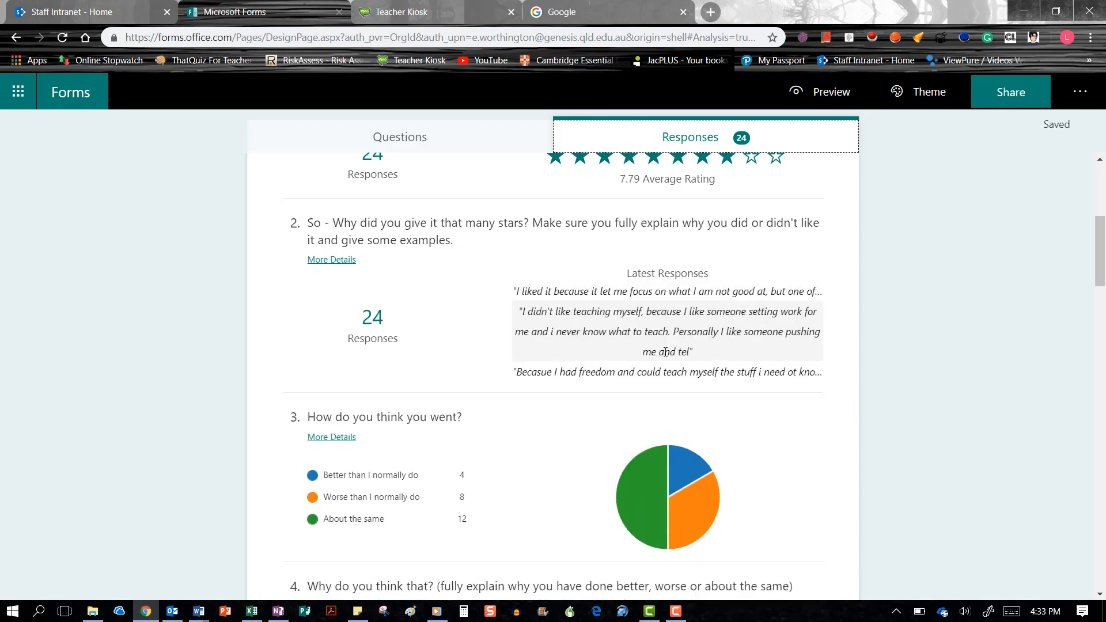
mouse_move(673, 337)
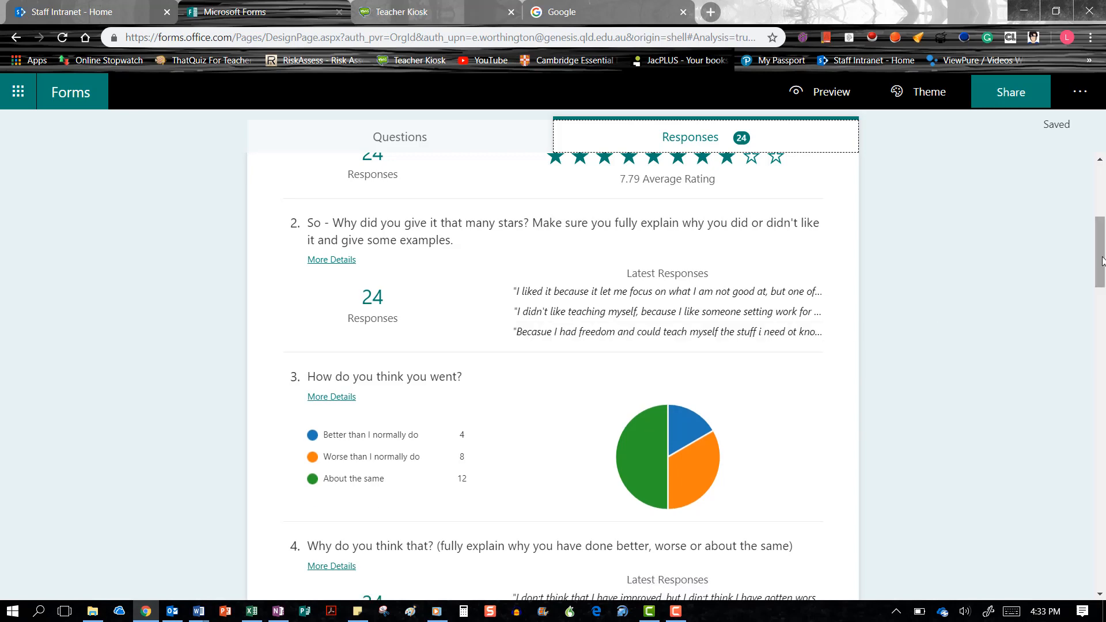
drag(1103, 261, 1102, 286)
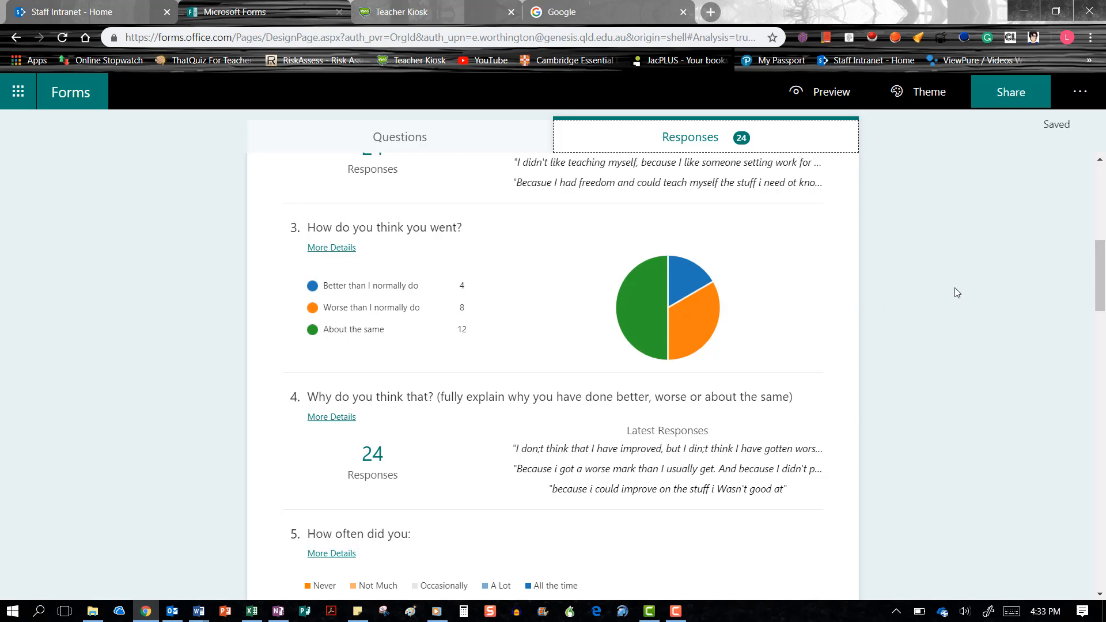
drag(1103, 265, 1104, 319)
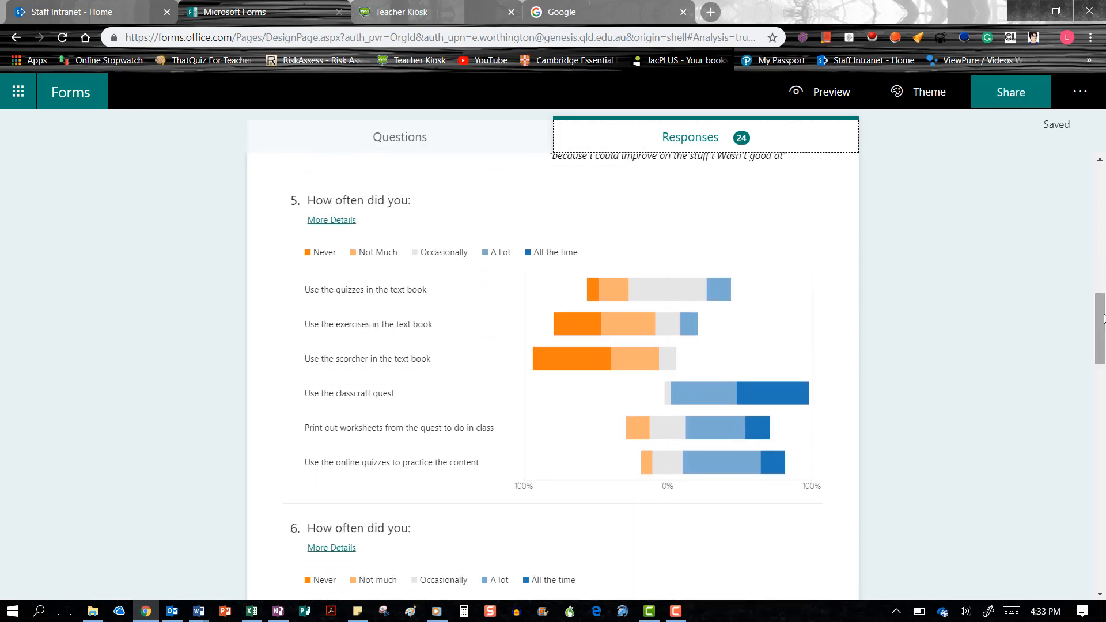
mouse_move(722, 295)
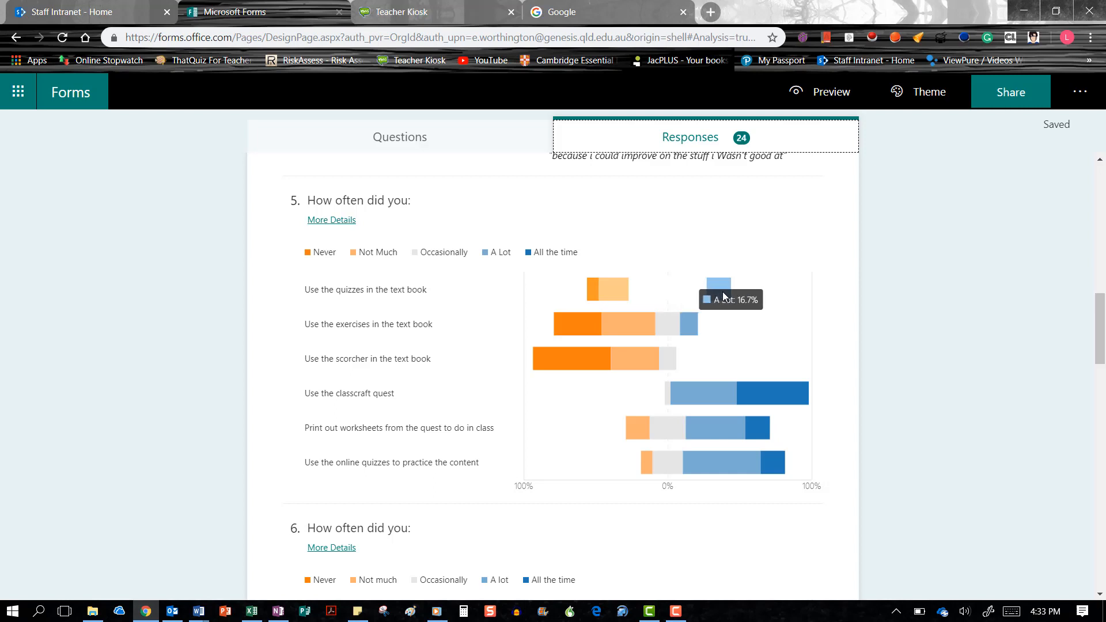
mouse_move(309, 304)
mouse_move(593, 286)
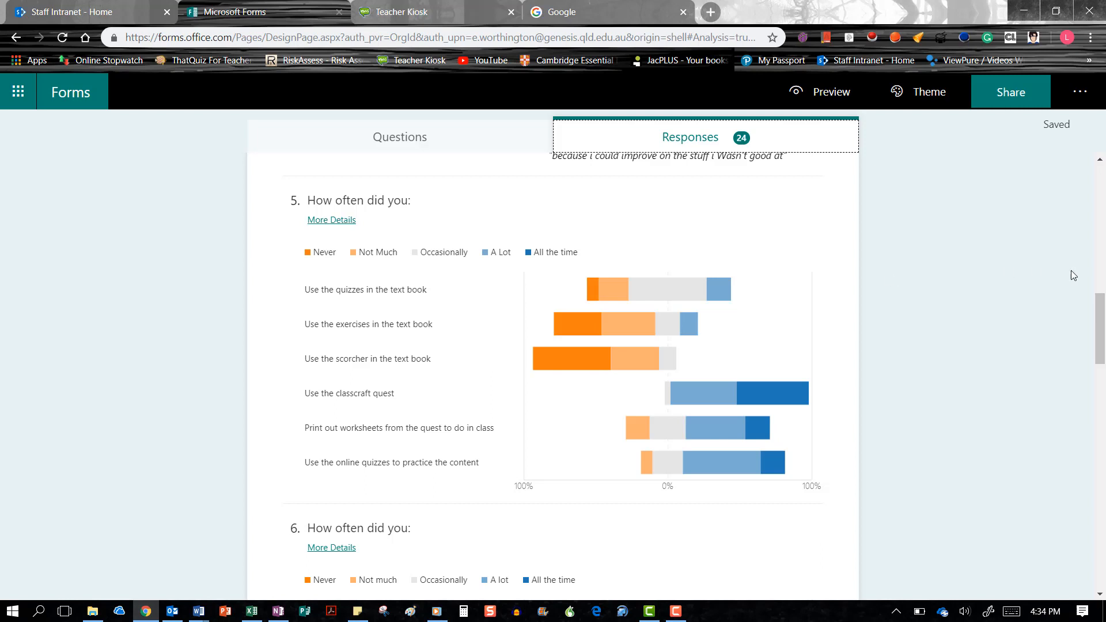
View the individual results of a different responder and return to the response summary.
drag(1100, 322, 1101, 168)
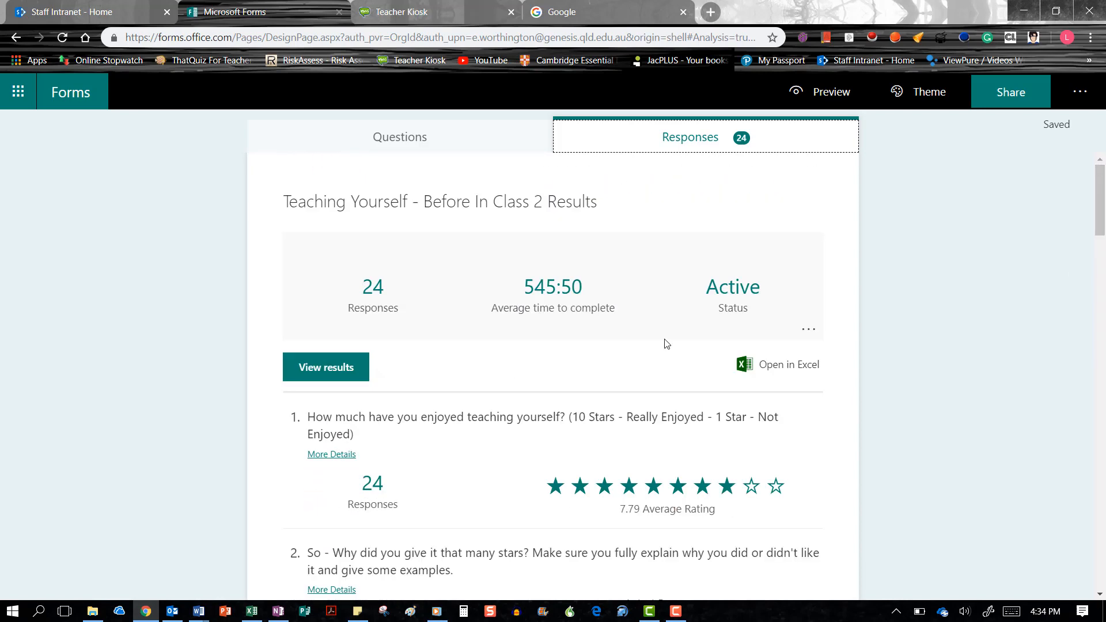
click(338, 374)
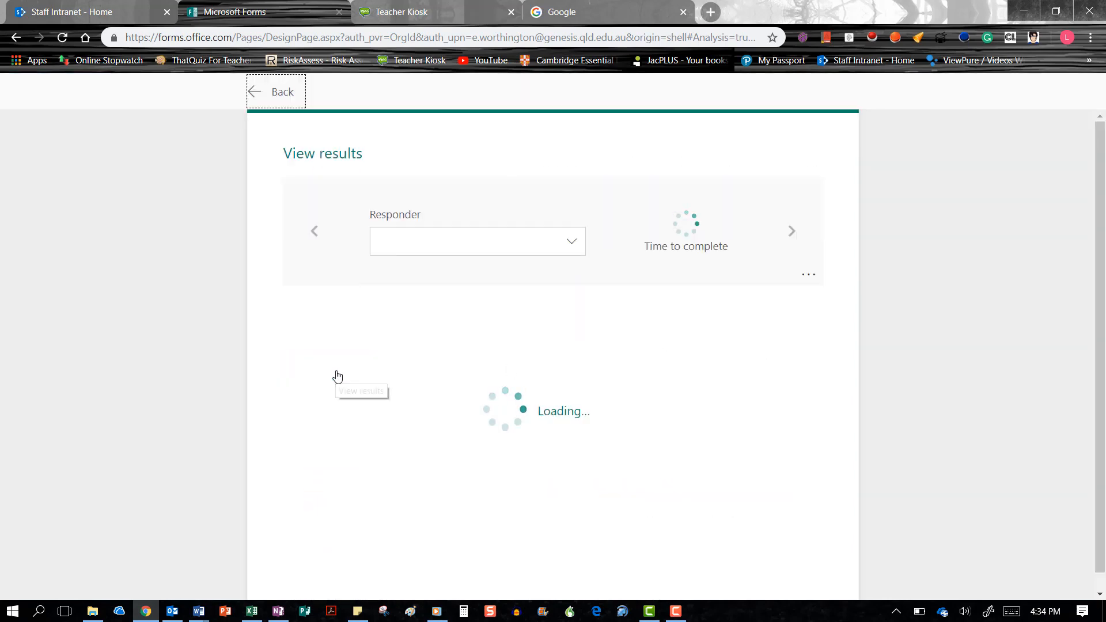
click(564, 245)
click(555, 301)
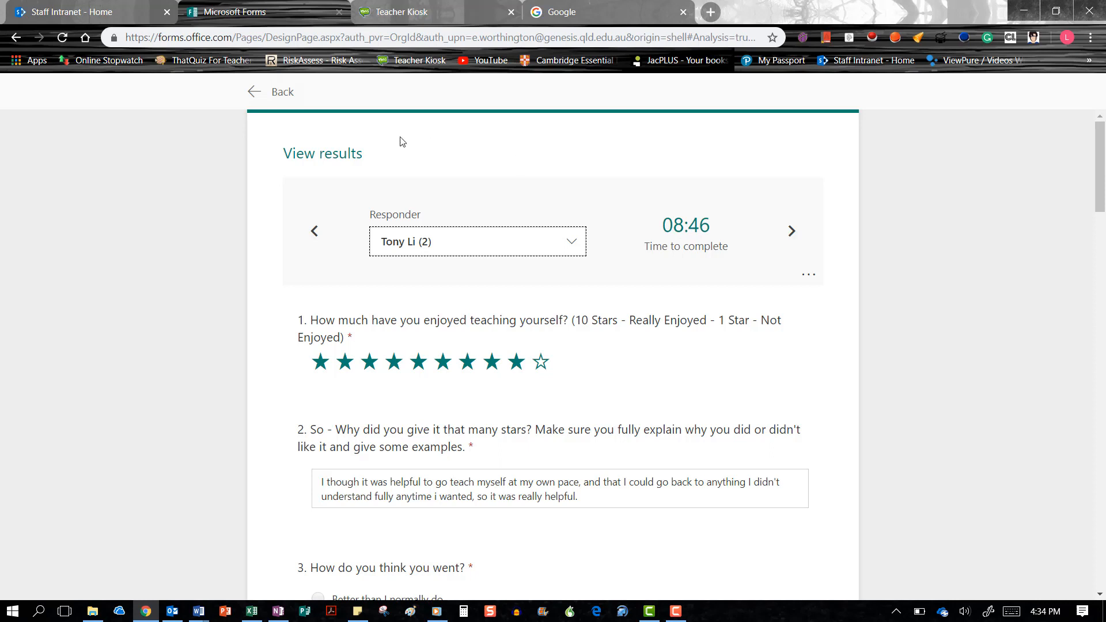
click(255, 98)
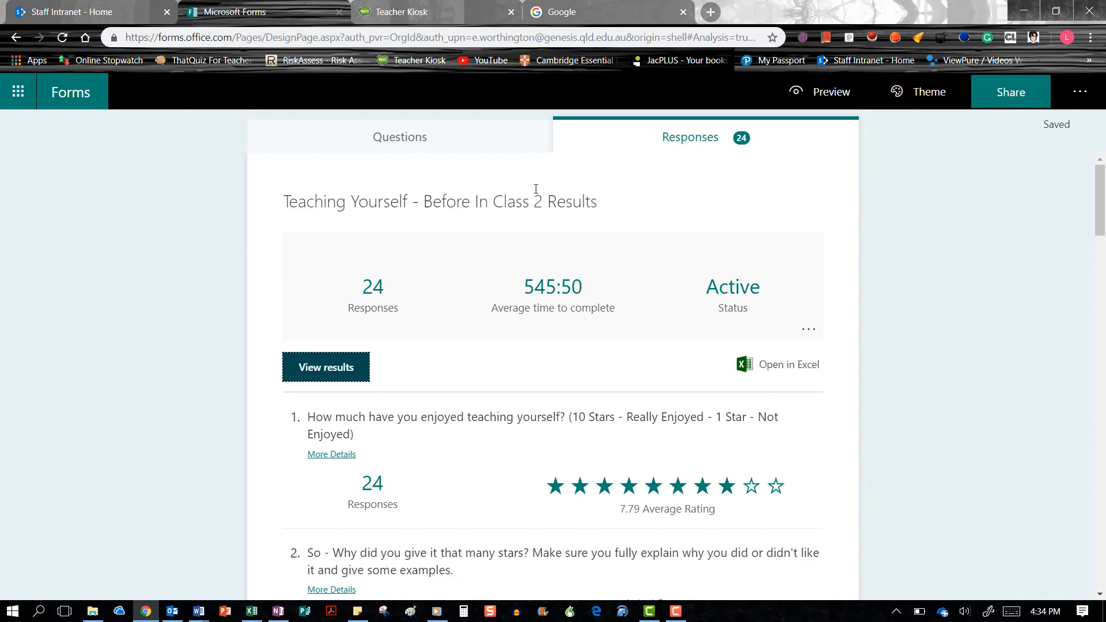
Create a new blank form from the forms overview and title it "Give it a cool title".
click(87, 99)
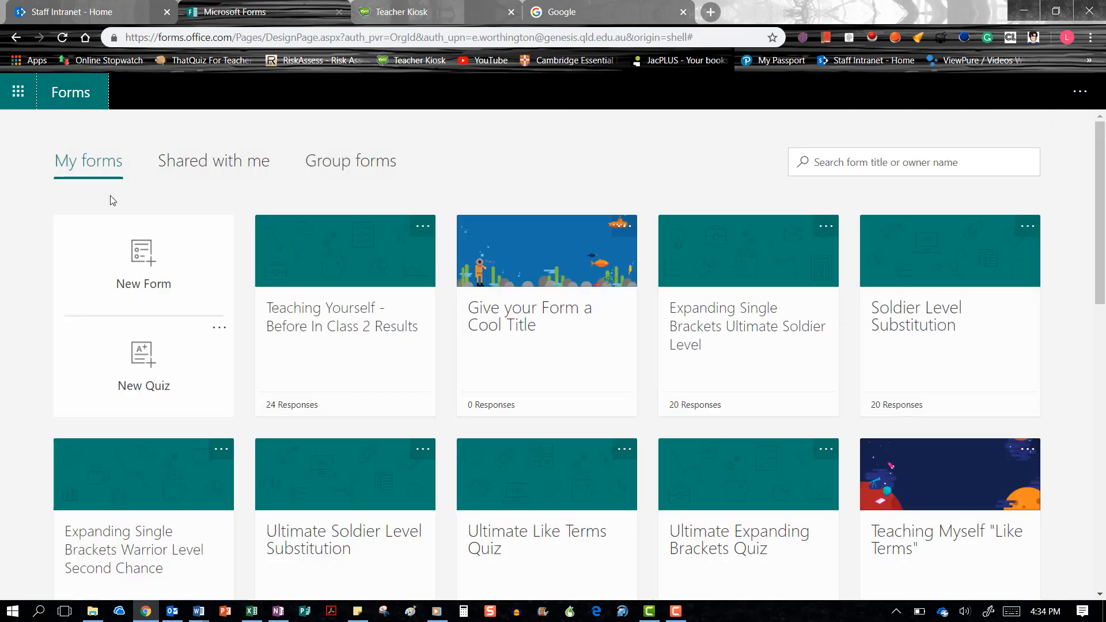
click(136, 248)
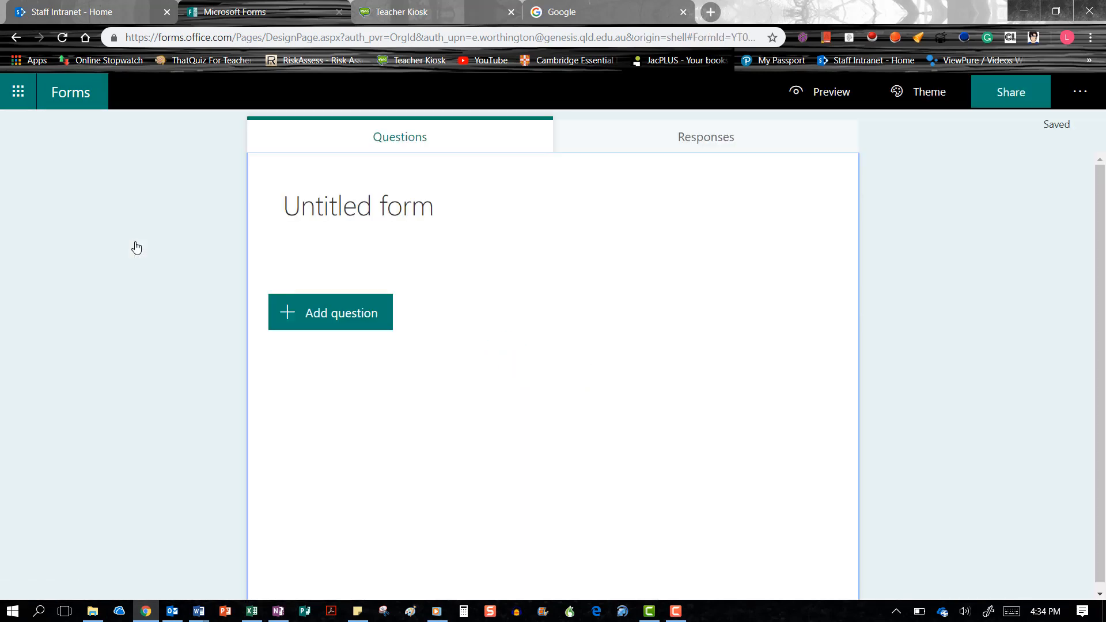
click(391, 214)
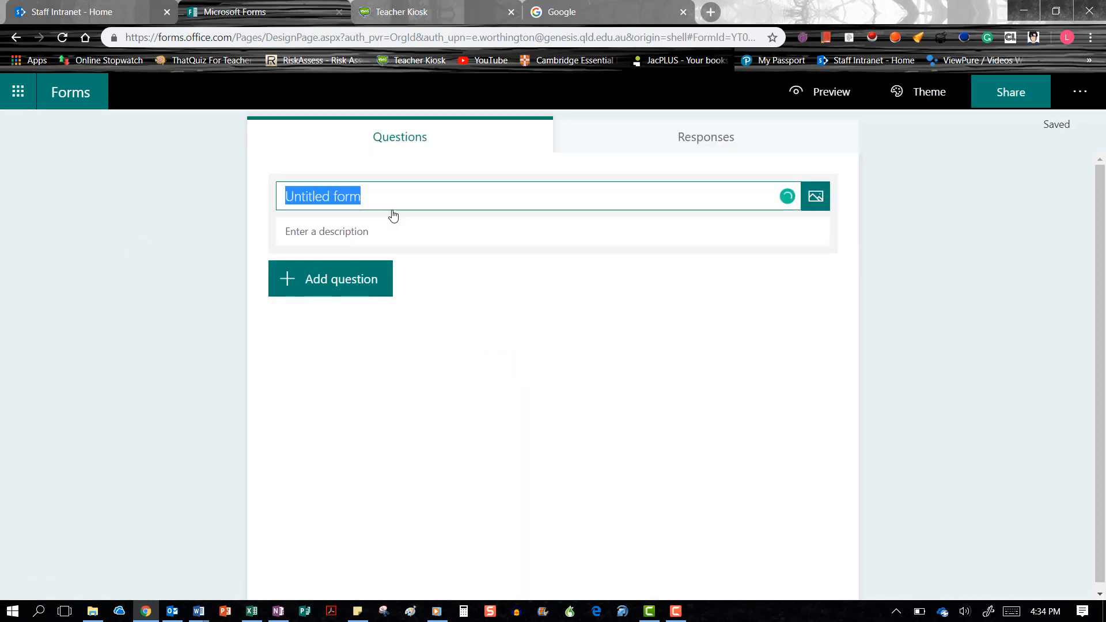
text(Give it a )
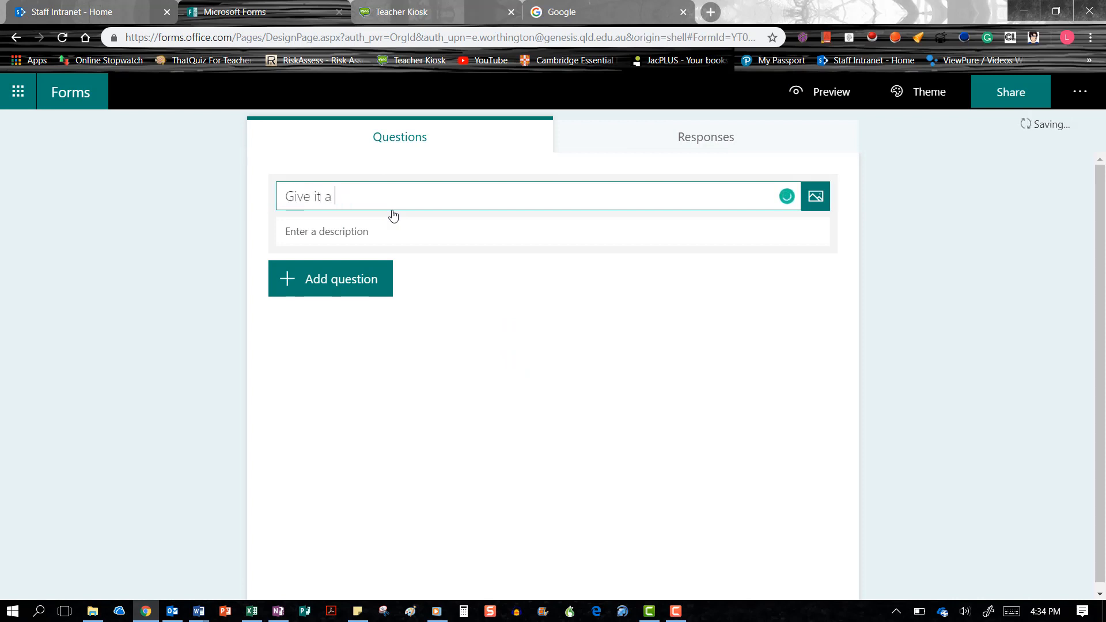
text(cool title)
Enter "tell them about your form" as the new form's description.
click(398, 230)
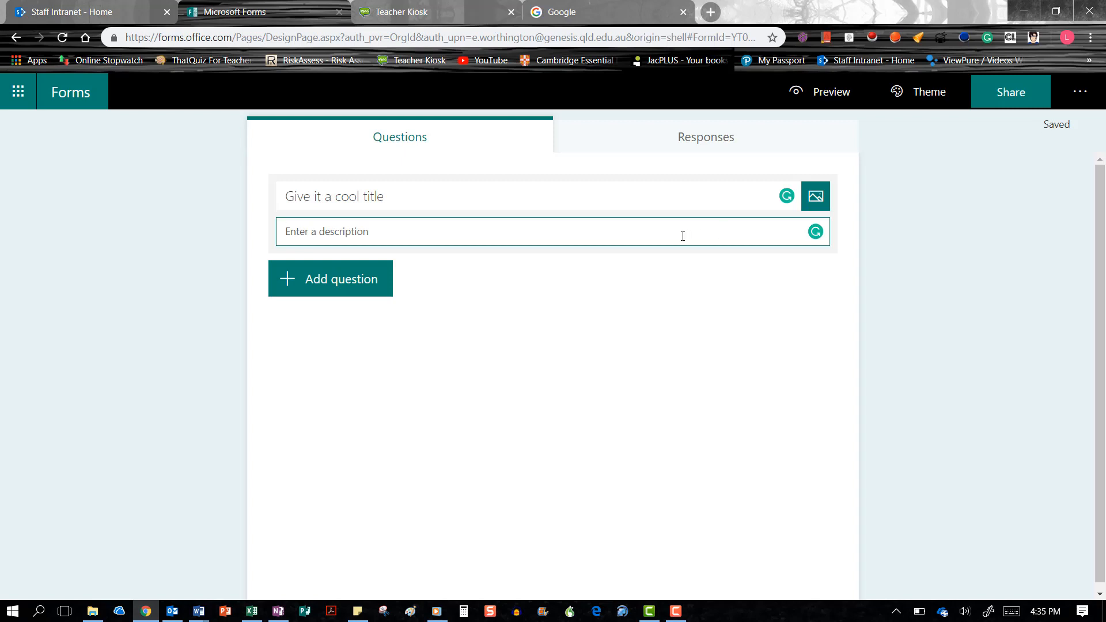
text(tell them about )
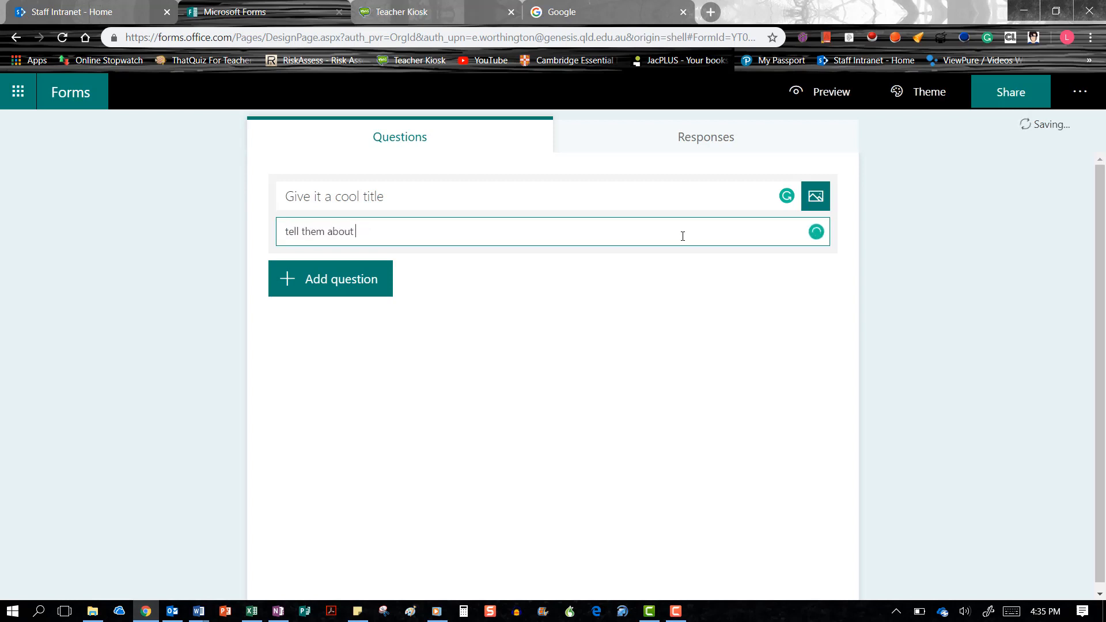
text(your form)
Add a Rating question with the text "How cool is forms?".
click(353, 286)
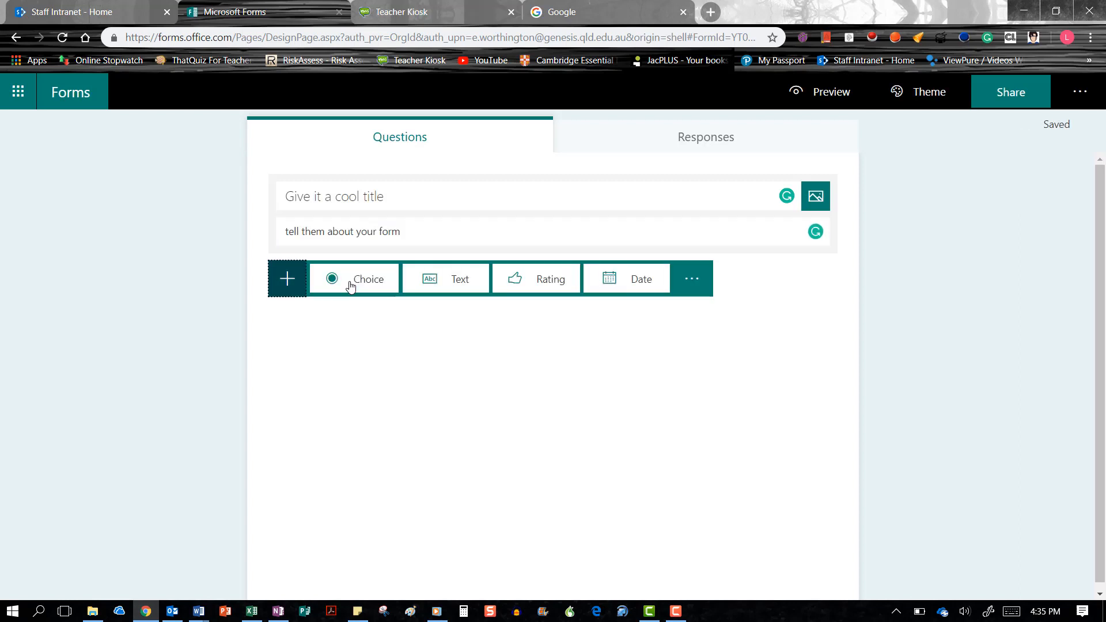
click(517, 280)
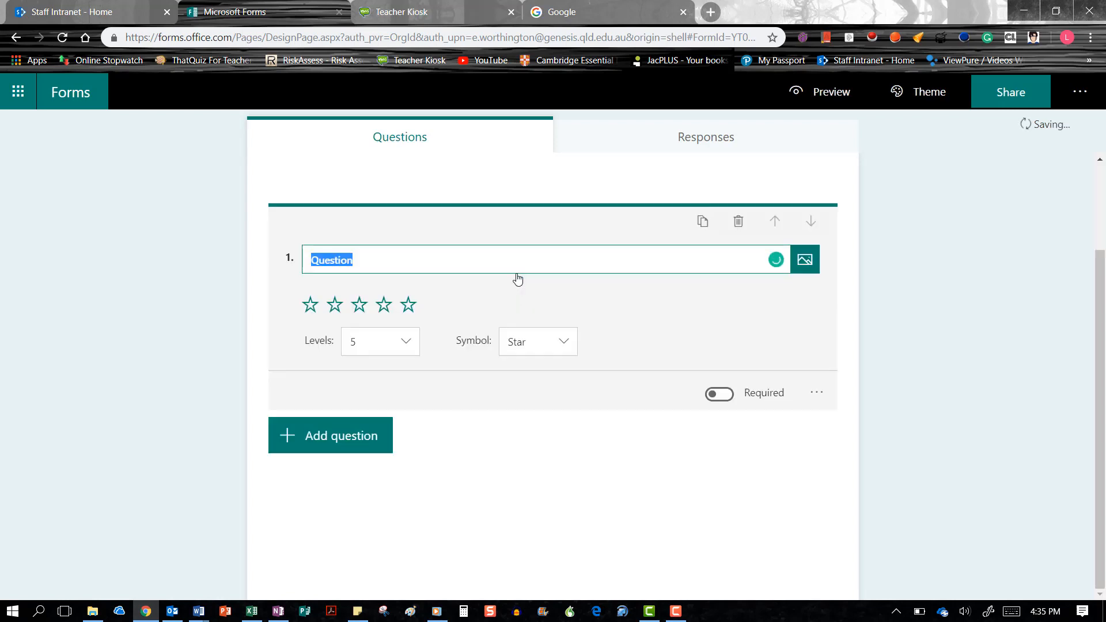
text(How co)
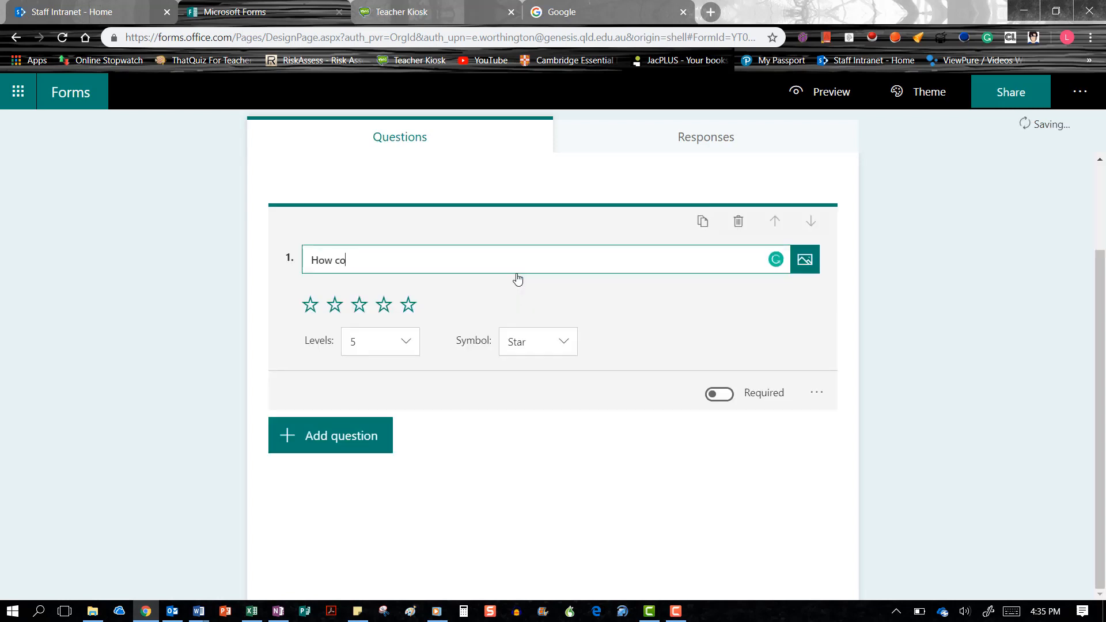
text(ol is forms?)
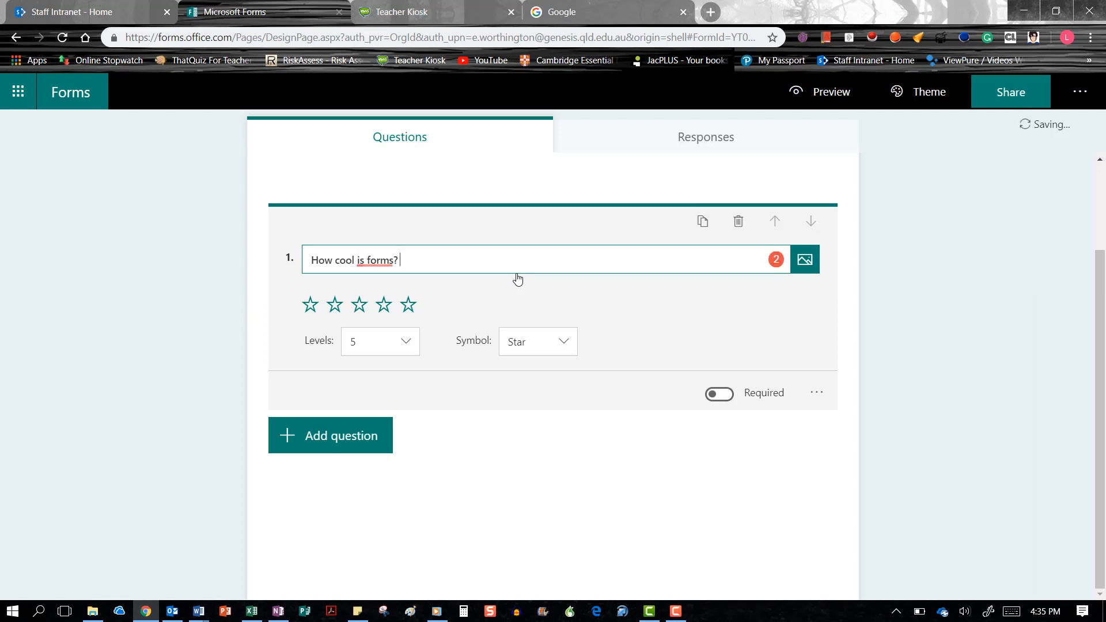
Check the rating question's level and symbol choices, keeping 5 levels and Star, and make the question required.
click(407, 344)
drag(419, 401, 580, 326)
click(567, 344)
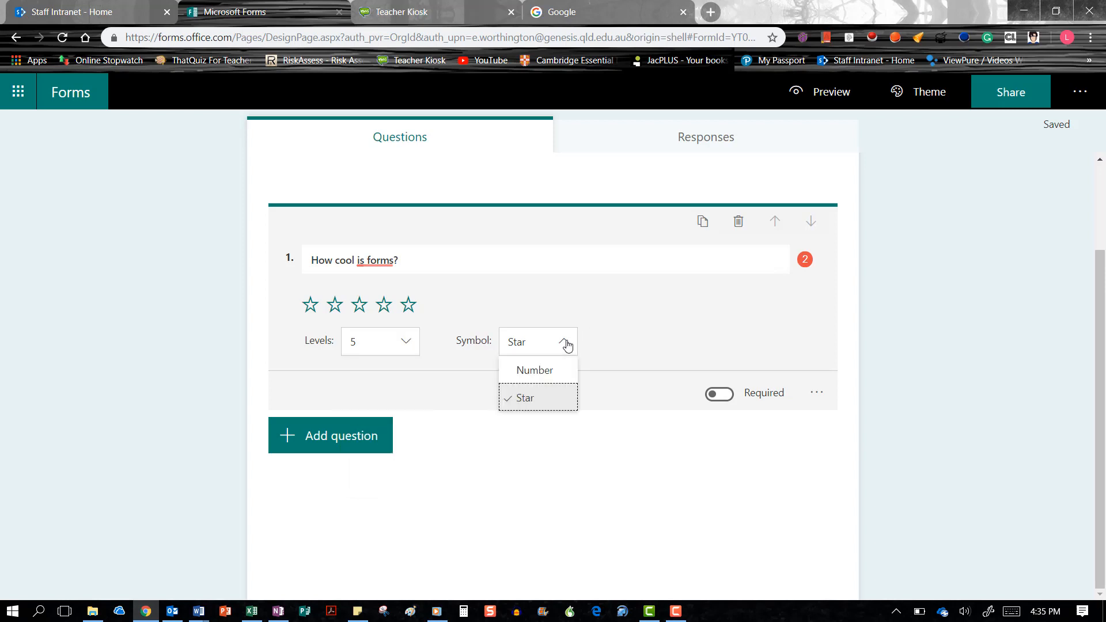
click(618, 333)
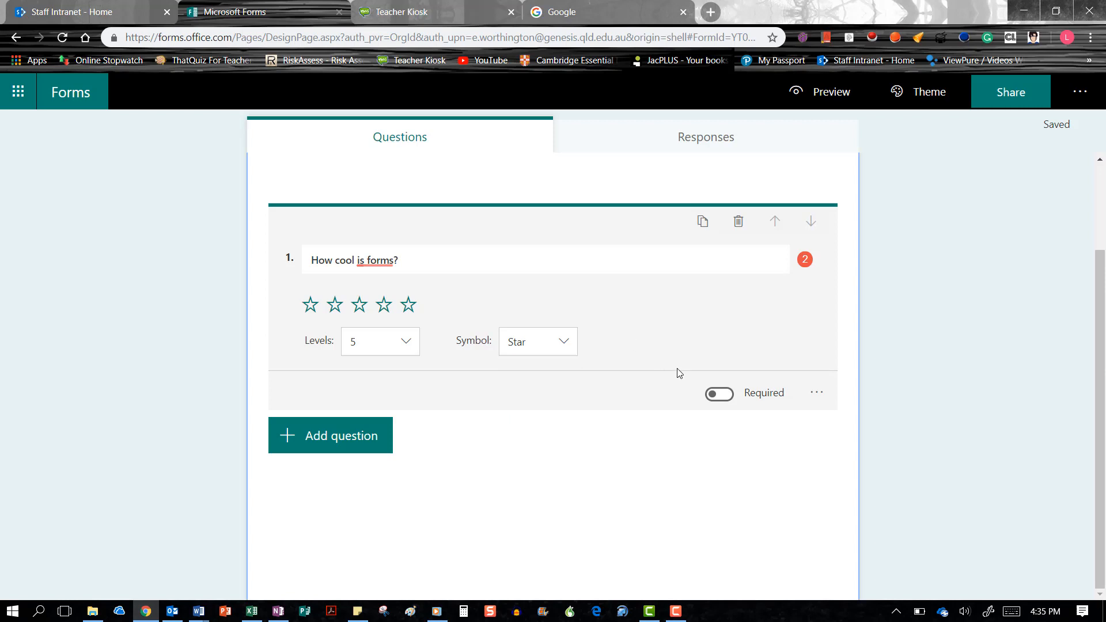
click(727, 396)
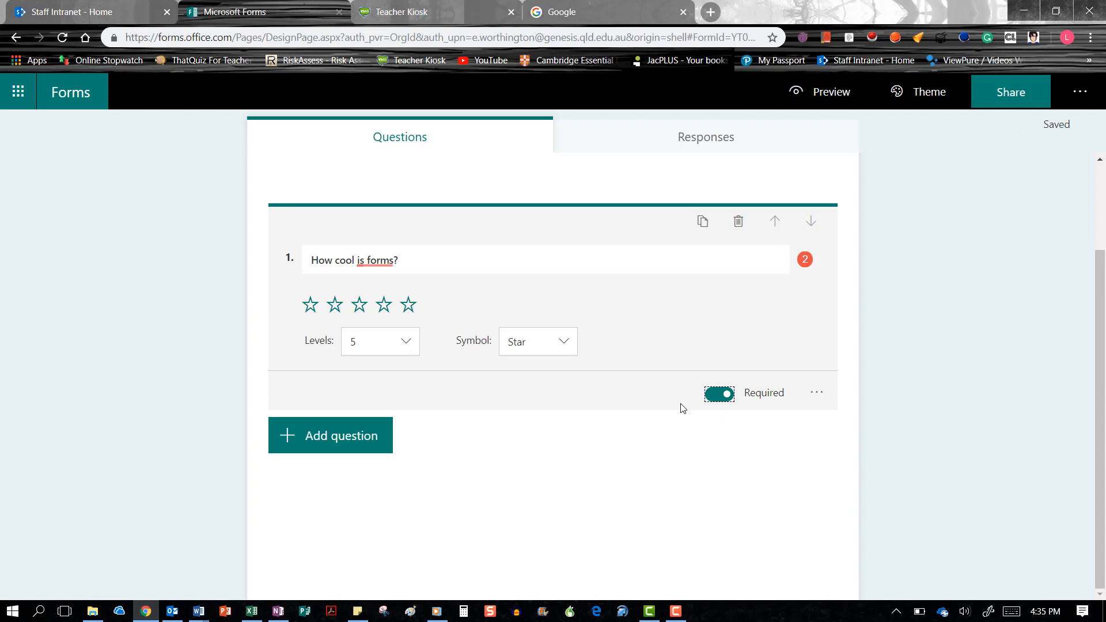
Add a Choice question with the text "How often do you use forms?".
click(354, 448)
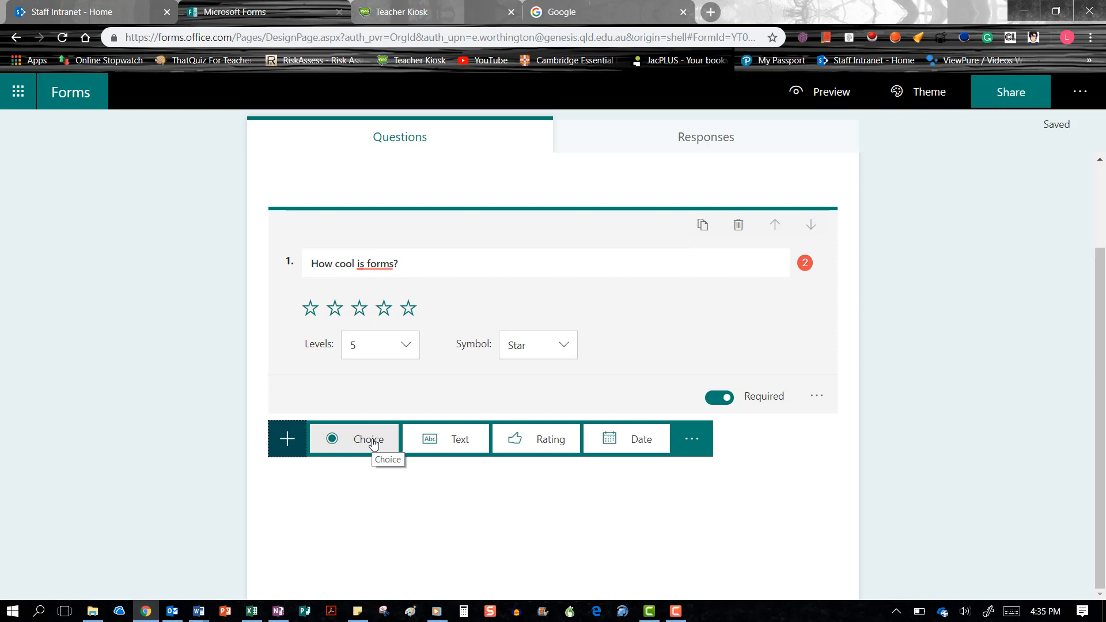
click(373, 442)
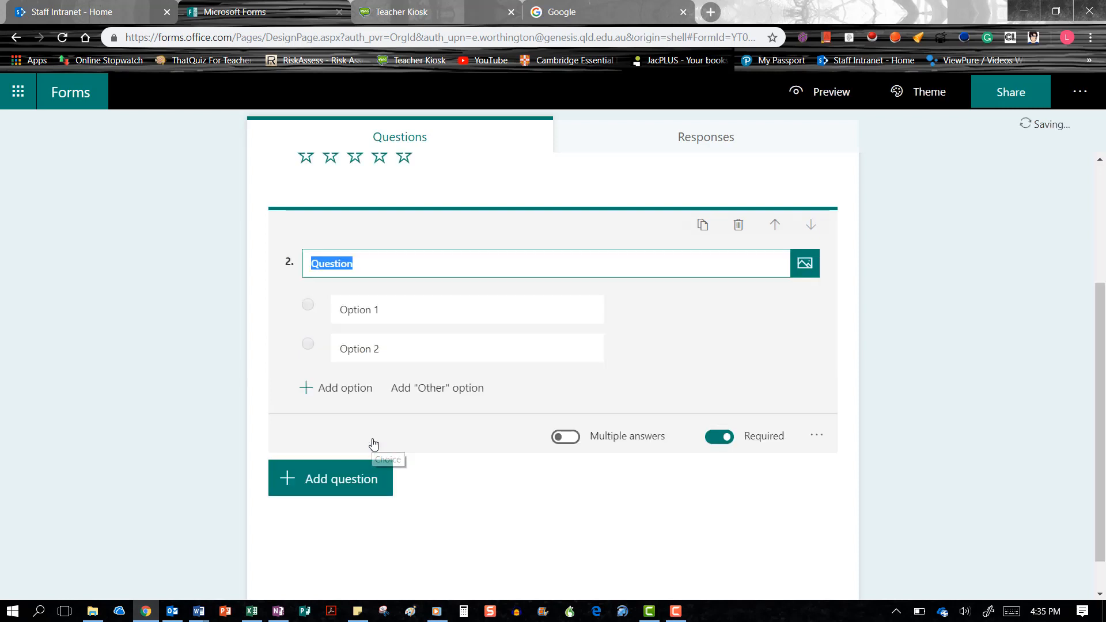
text(Ho)
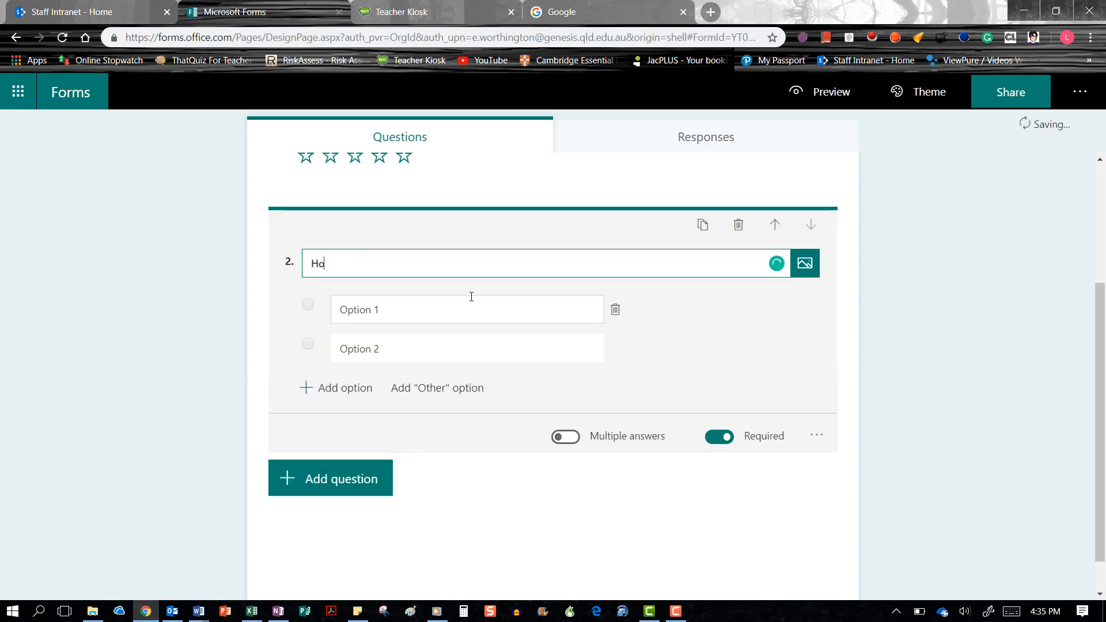
text(w often do you use forms)
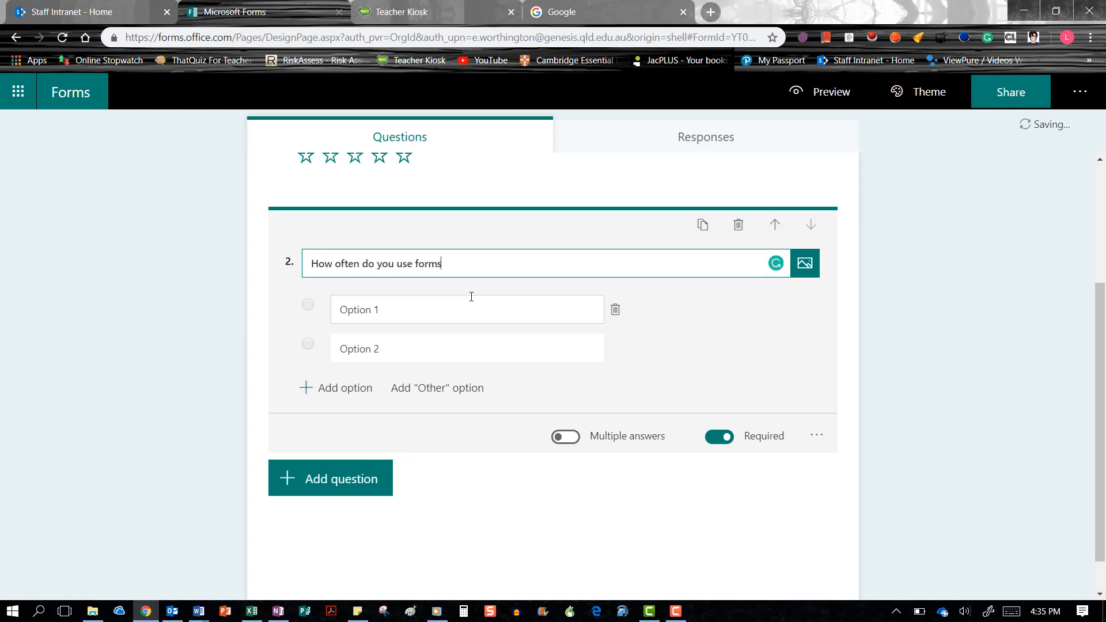
text(?)
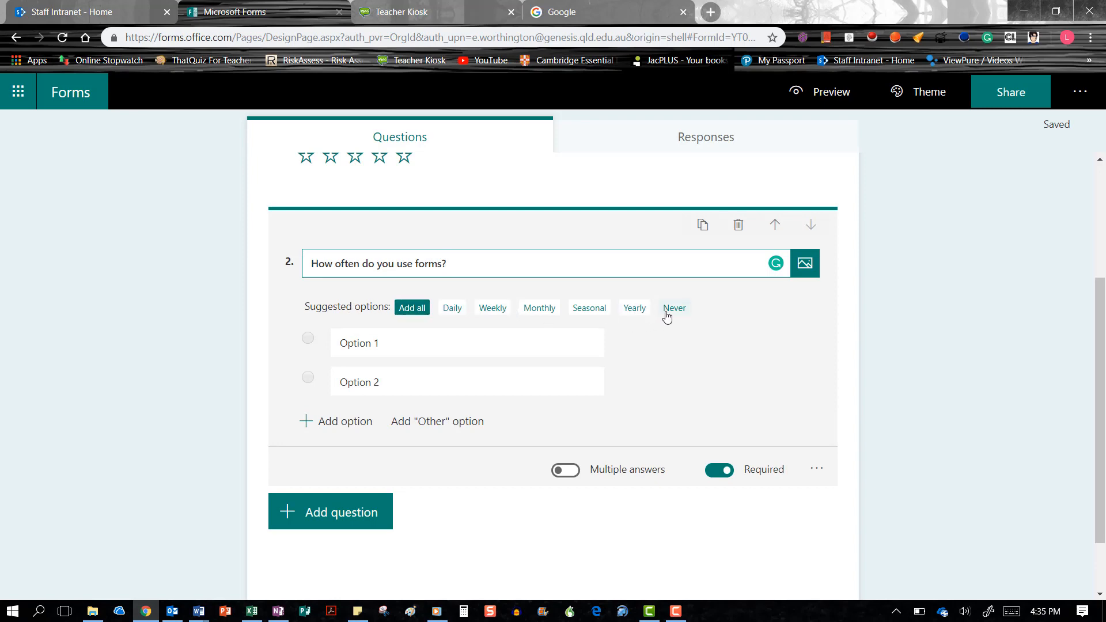
Add all suggested answer options, Daily, Weekly, Monthly, Seasonal, Yearly and Never, to the "How often do you use forms?" question.
click(424, 309)
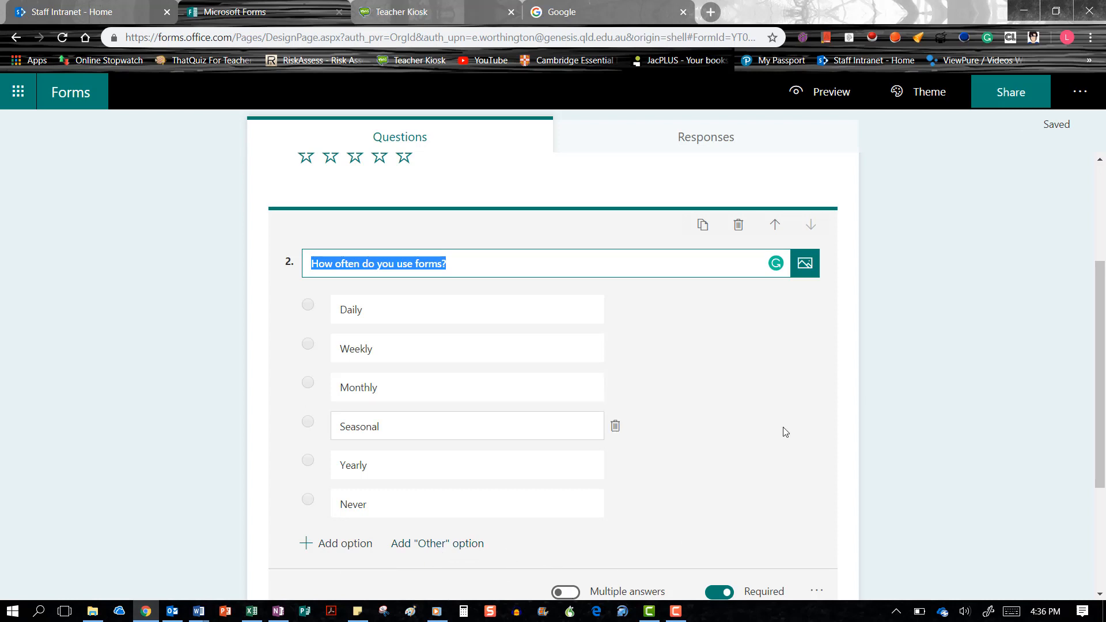
click(1102, 318)
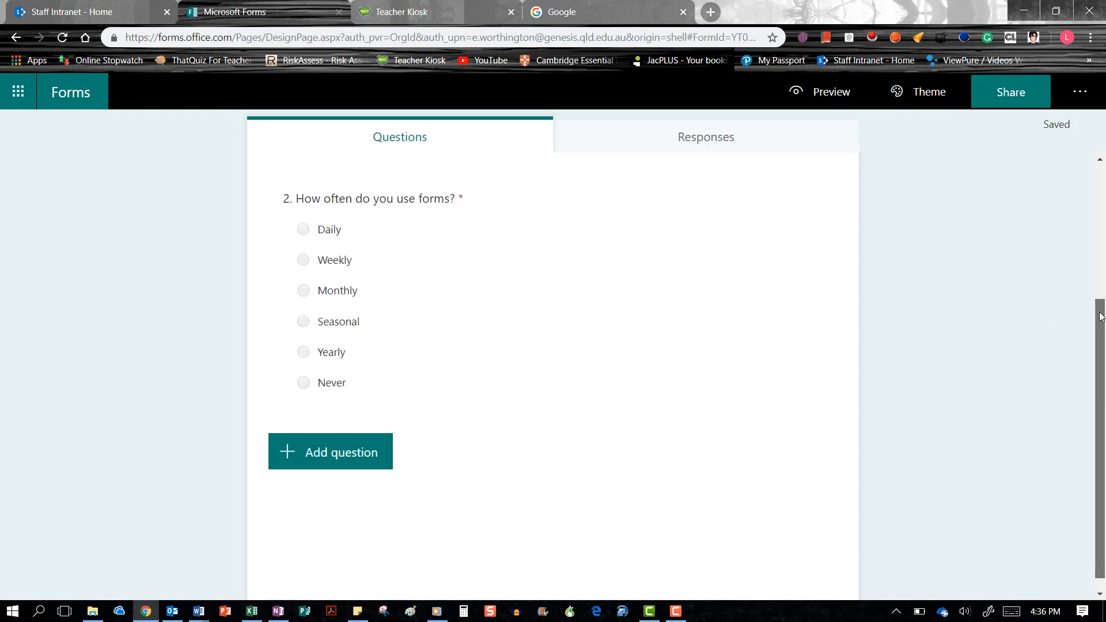
Duplicate the "How often do you use forms?" question and delete the copy, and view the question's media insertion options.
click(679, 353)
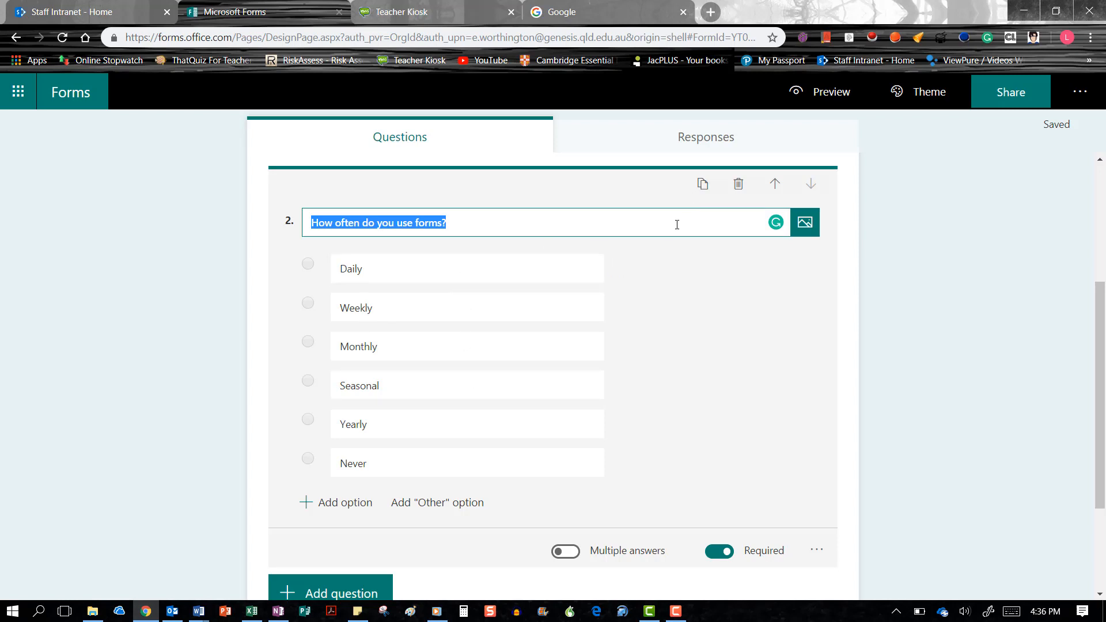
click(703, 191)
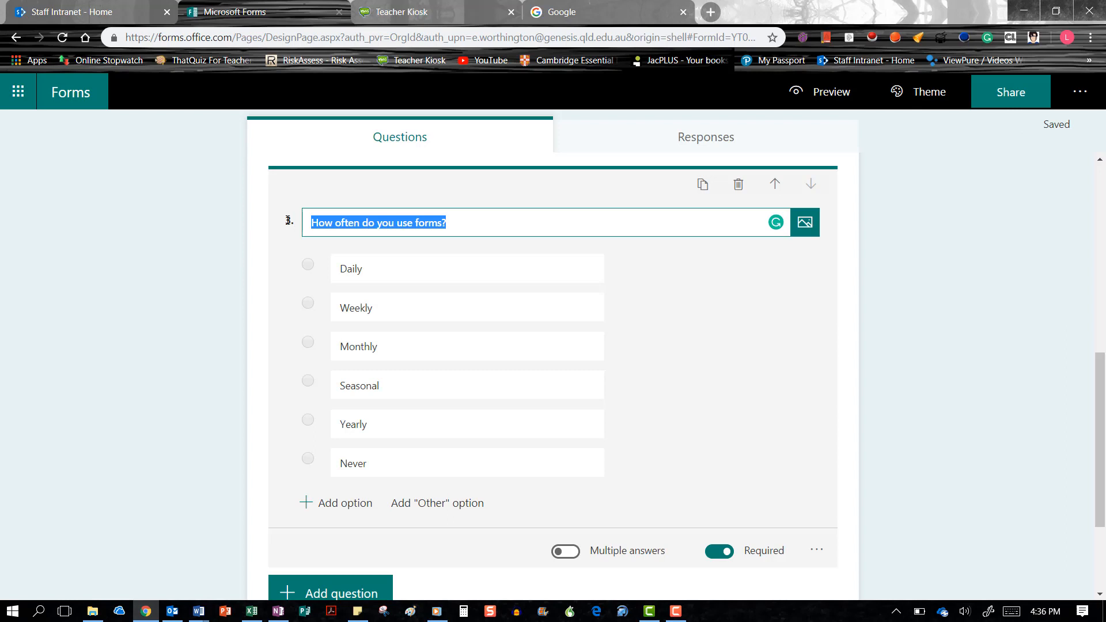
click(739, 185)
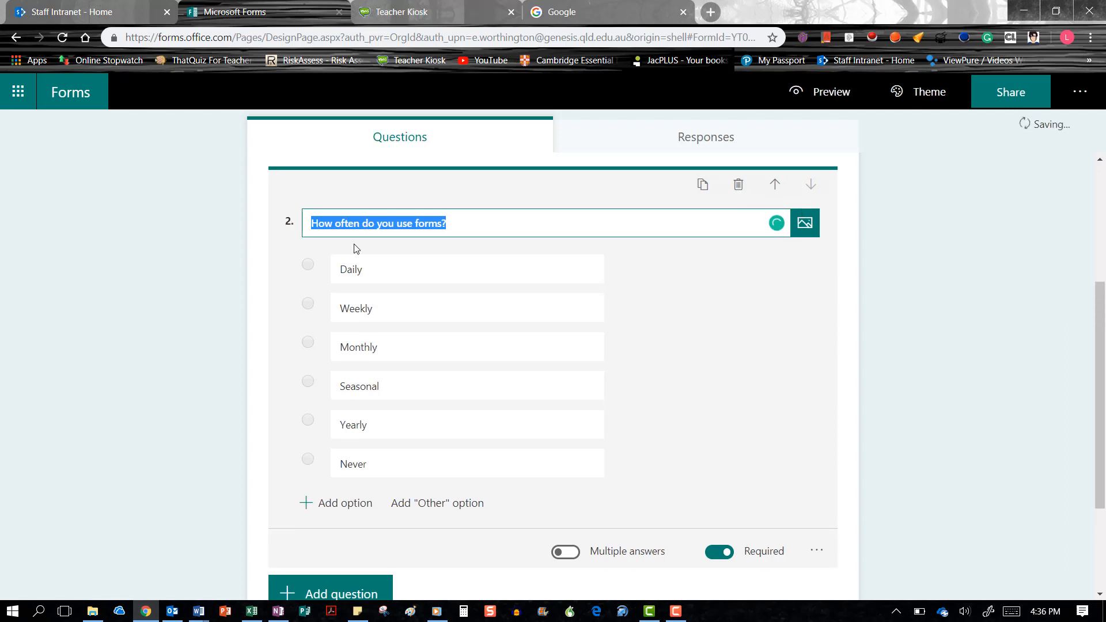
click(811, 229)
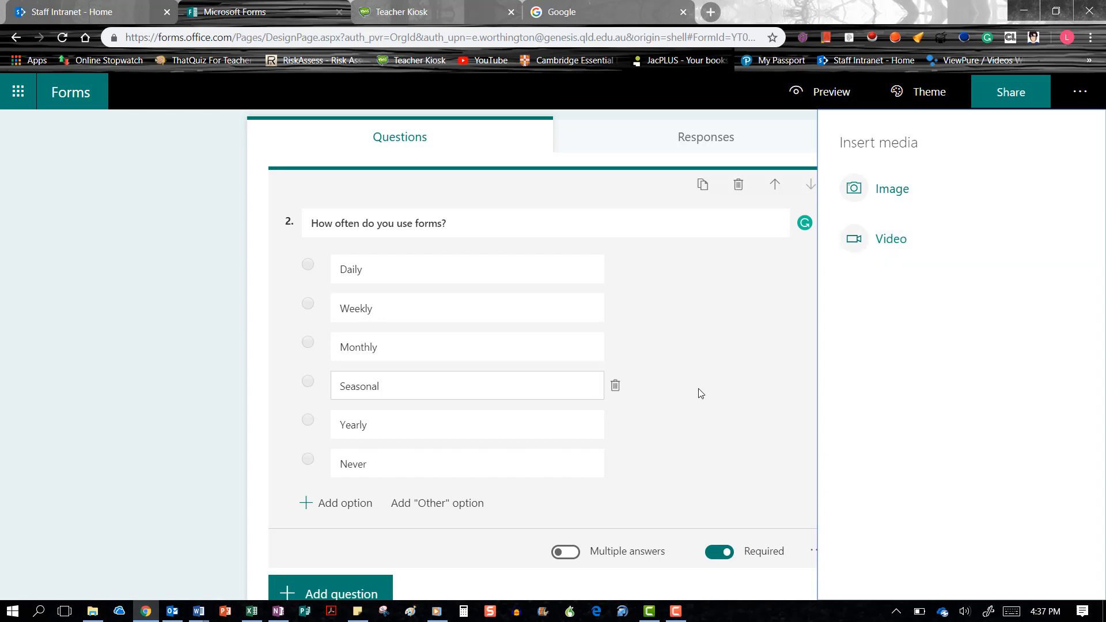
Add a Text question with the text "Why do use forms?".
click(353, 595)
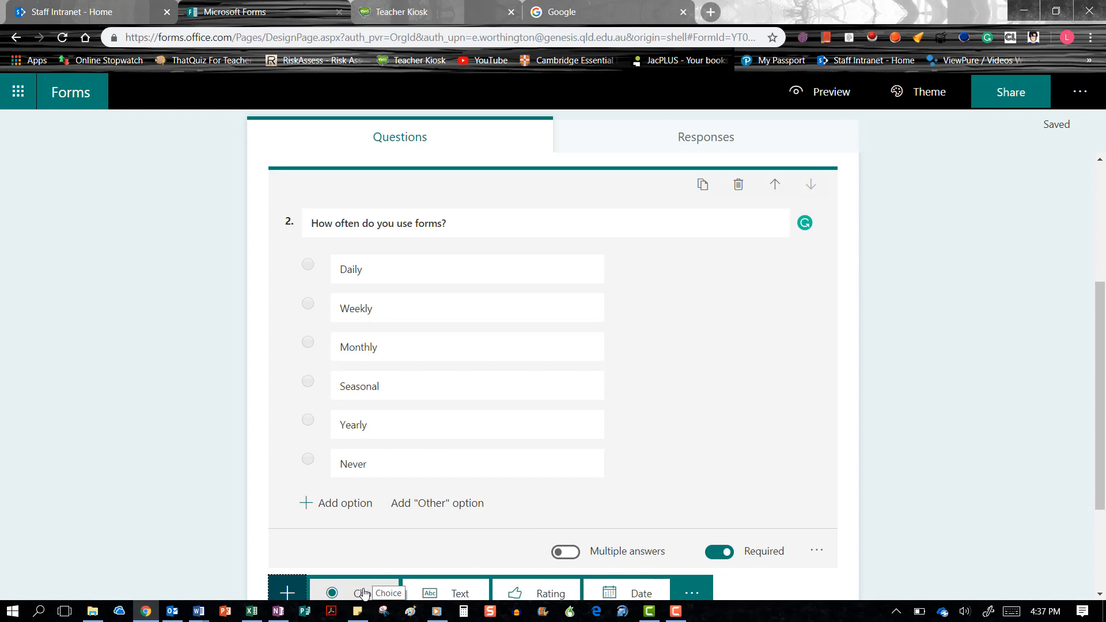
click(430, 589)
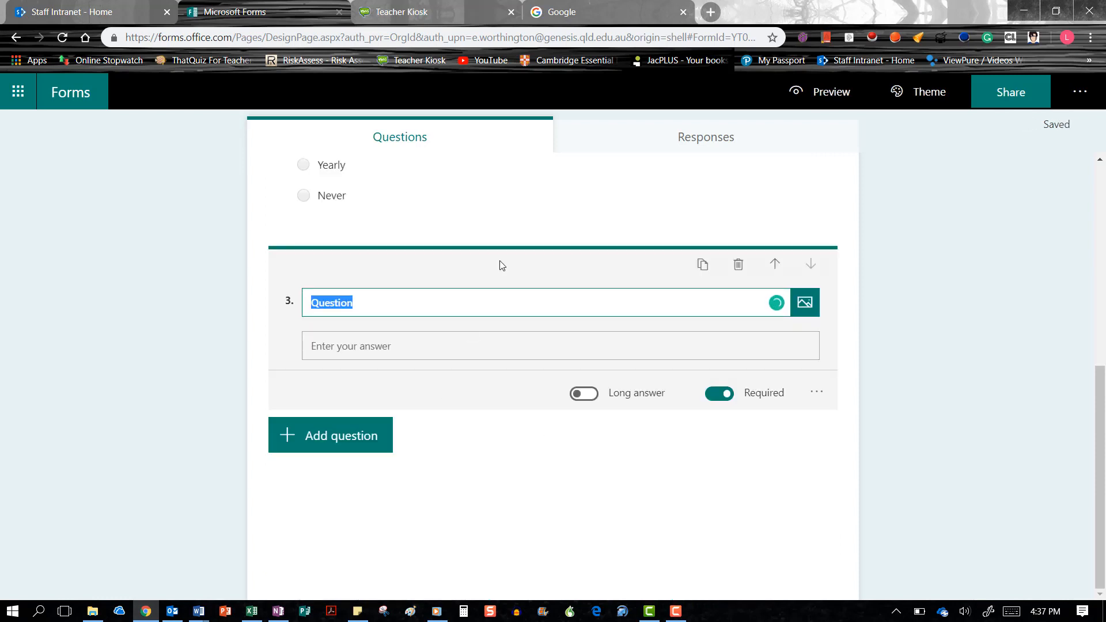
text(Why do )
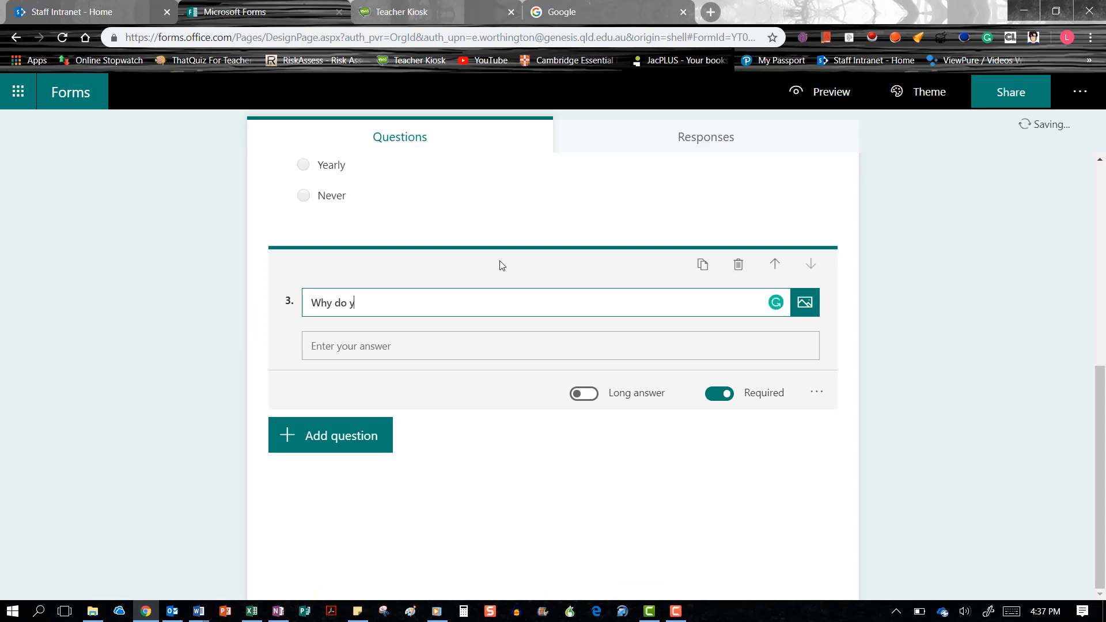
text(use forms?)
mouse_move(1102, 396)
mouse_down()
mouse_move(1103, 341)
mouse_move(1103, 380)
mouse_up()
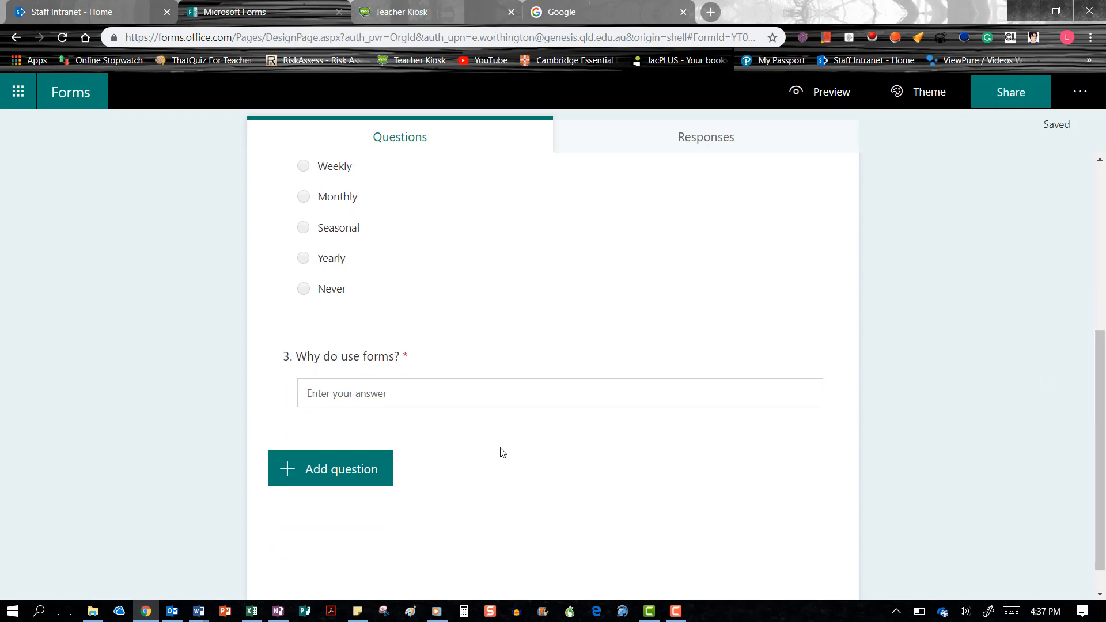
Add a Text question with the text "Why don't you use forms?" and enable Long answer for it.
click(365, 469)
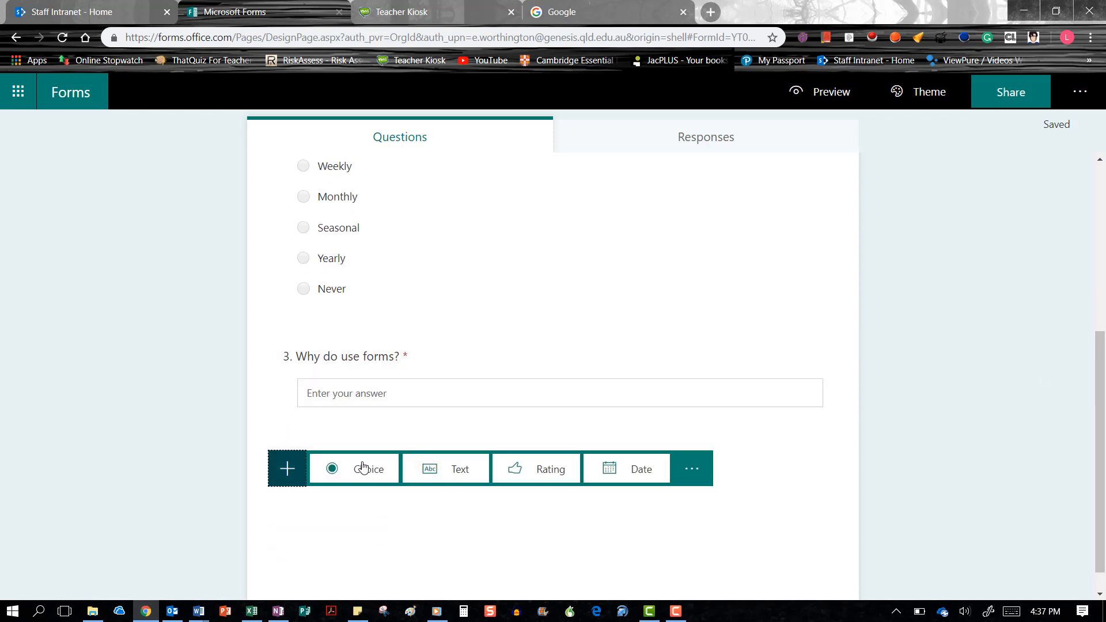
click(453, 471)
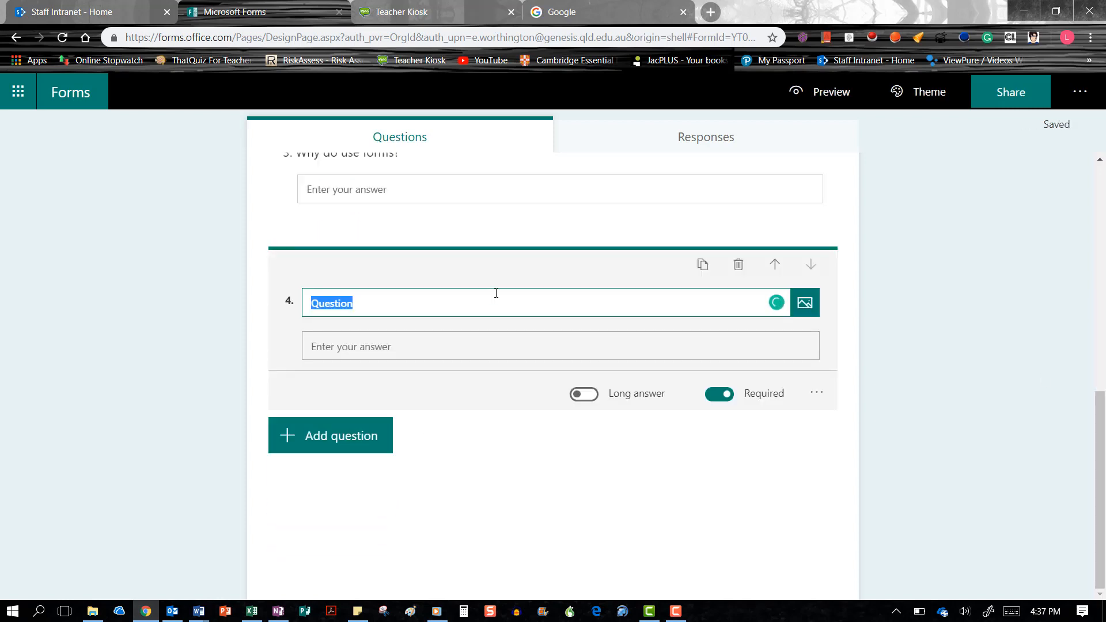
text(Why don't you)
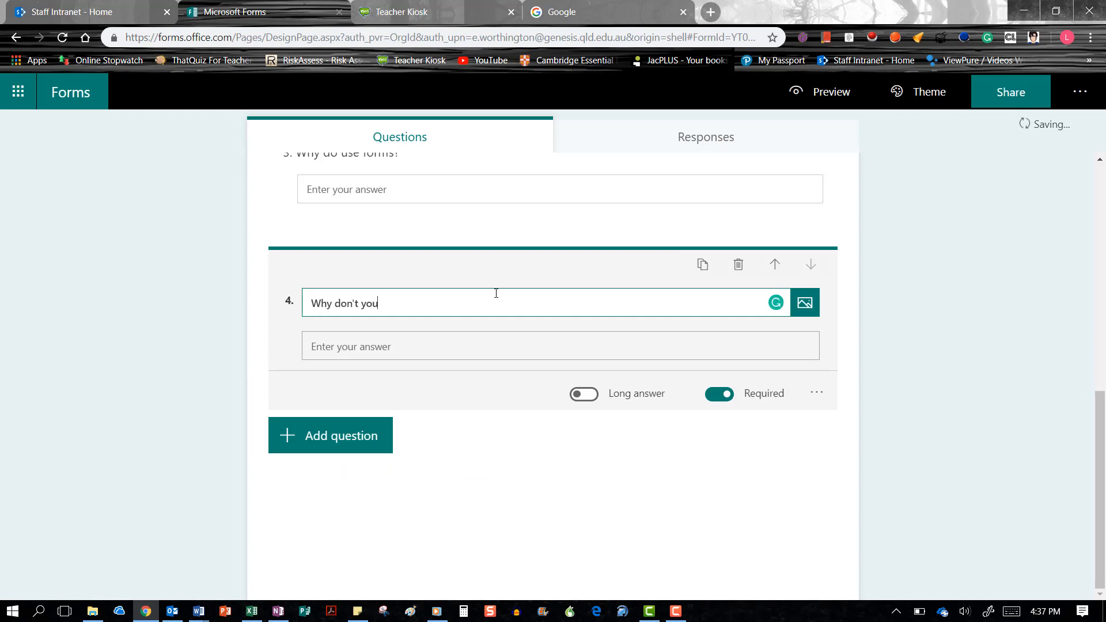
text( use forms?)
click(585, 395)
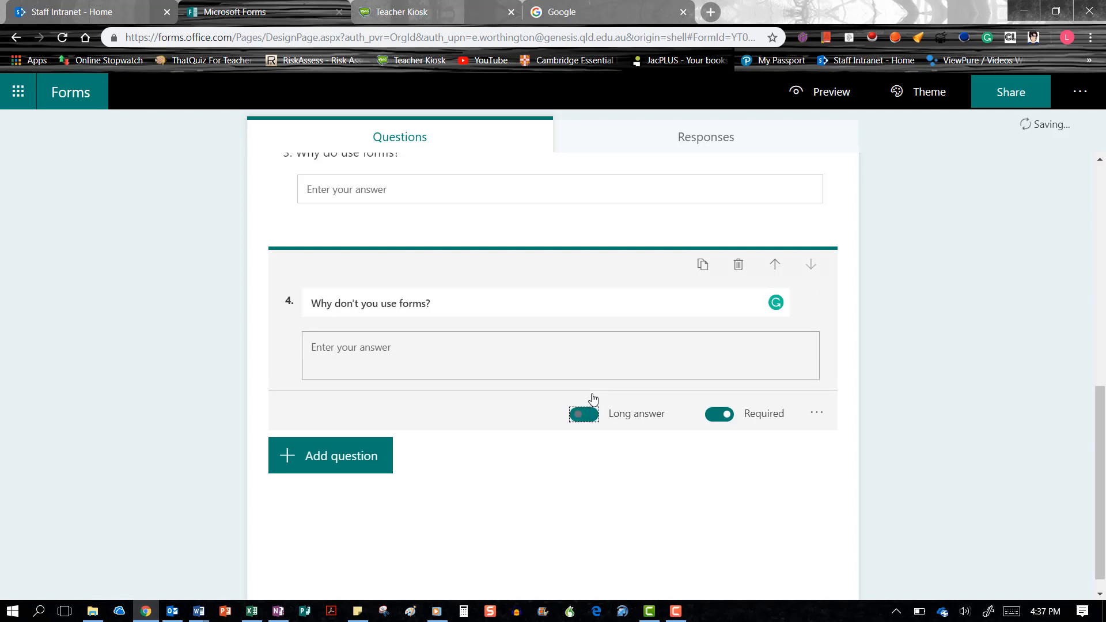
Enable Long answer for the "Why do use forms?" question.
click(611, 185)
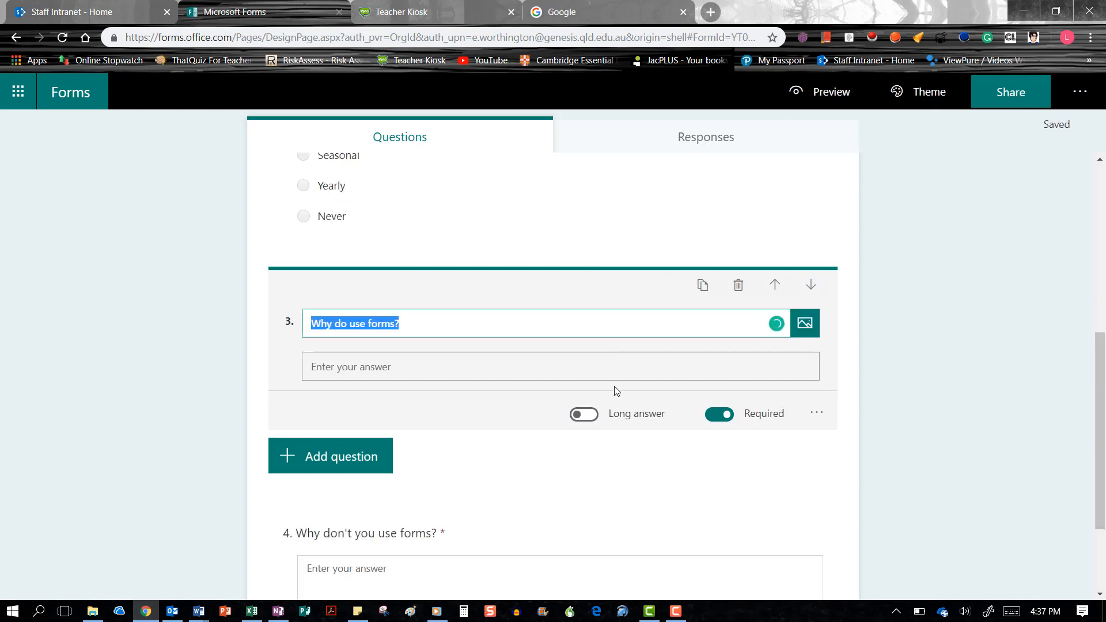
click(590, 420)
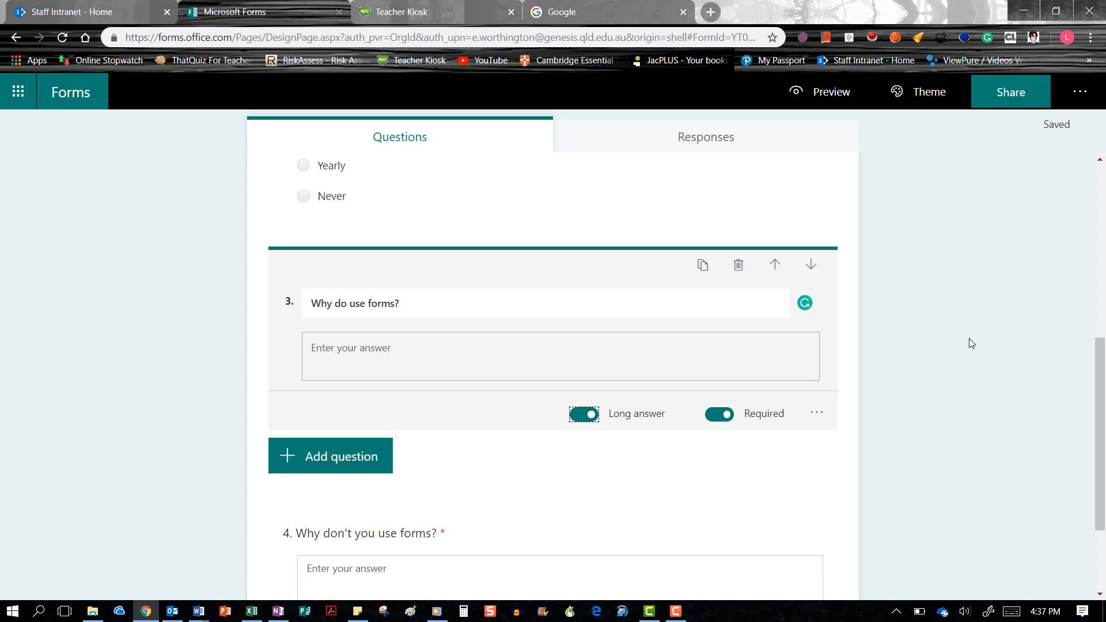
click(1100, 343)
mouse_move(1101, 343)
mouse_down()
mouse_move(1102, 221)
mouse_move(1104, 344)
mouse_up()
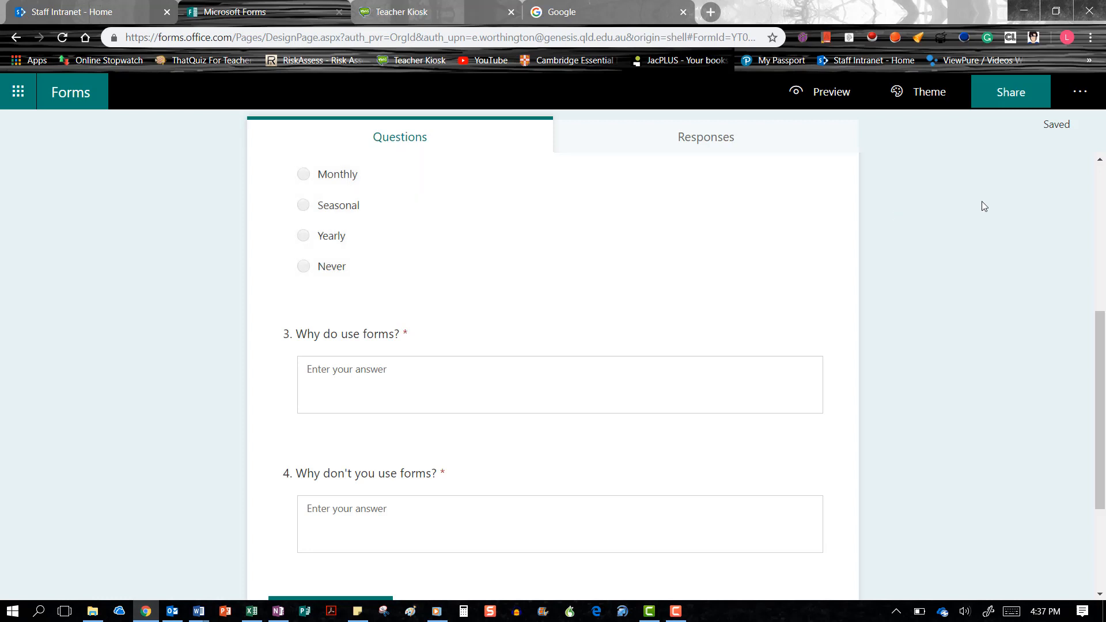
Open the form's branching options and send the Daily answer of question 2 to "3. Why do use forms?".
click(1083, 95)
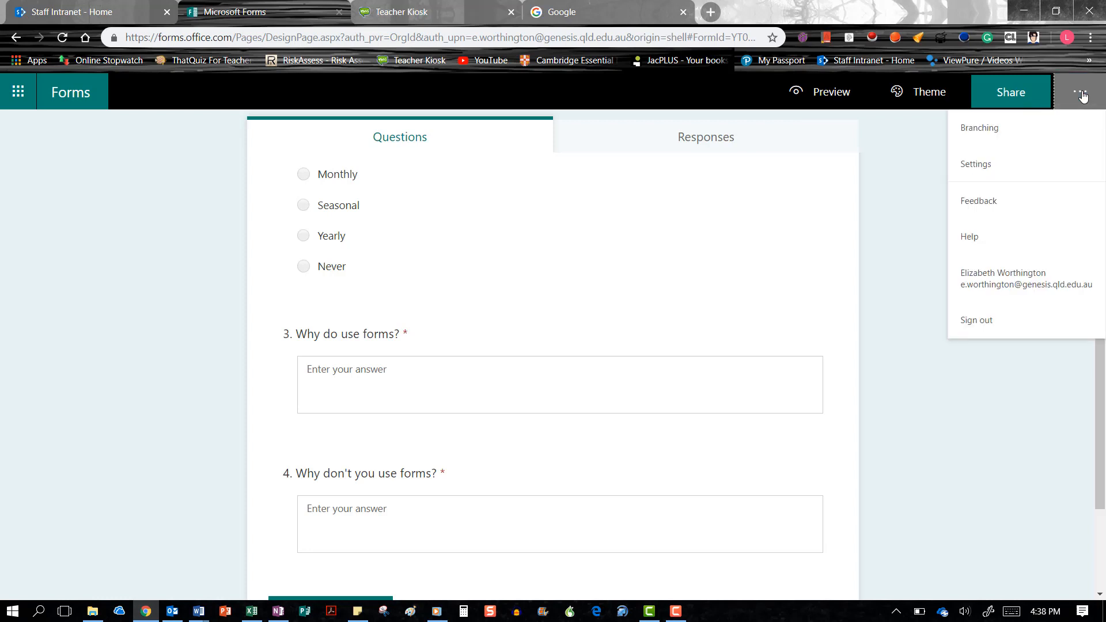
click(997, 139)
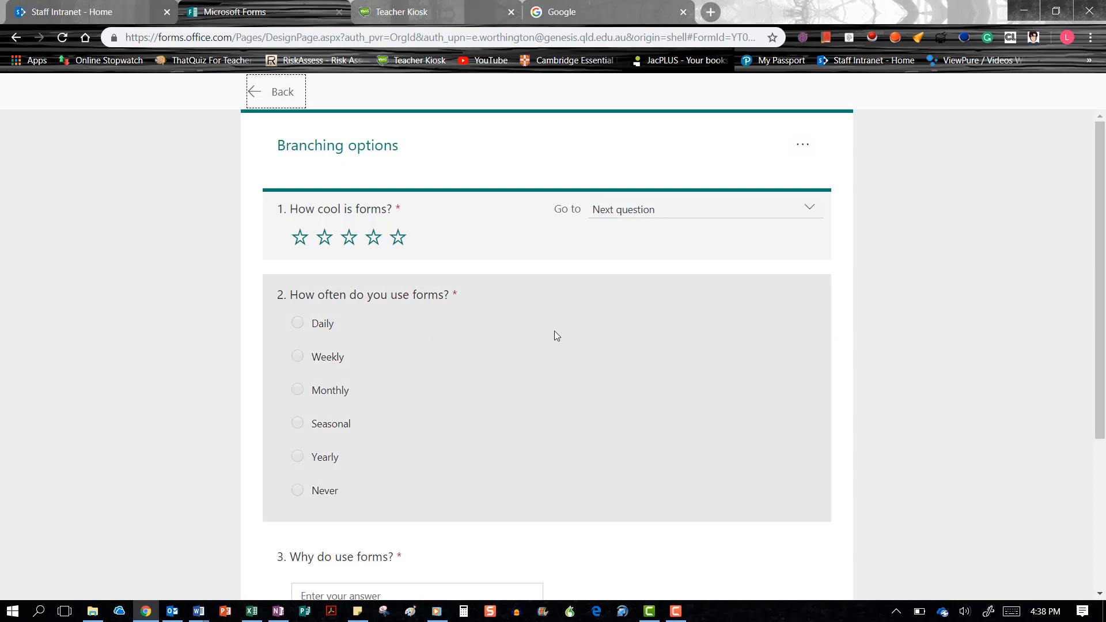
click(557, 336)
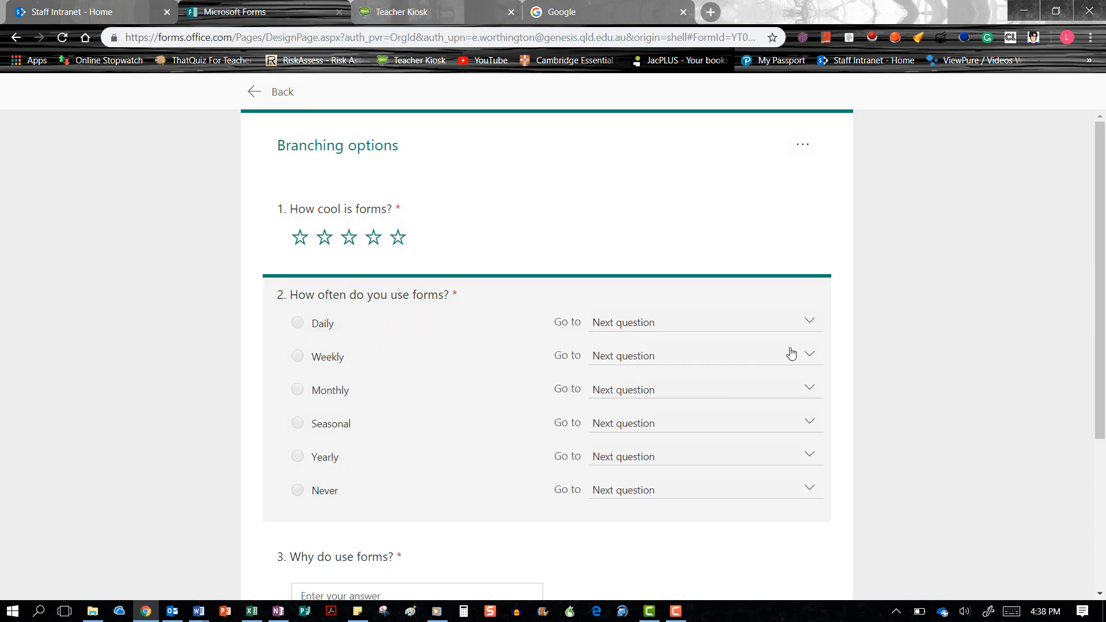
click(809, 324)
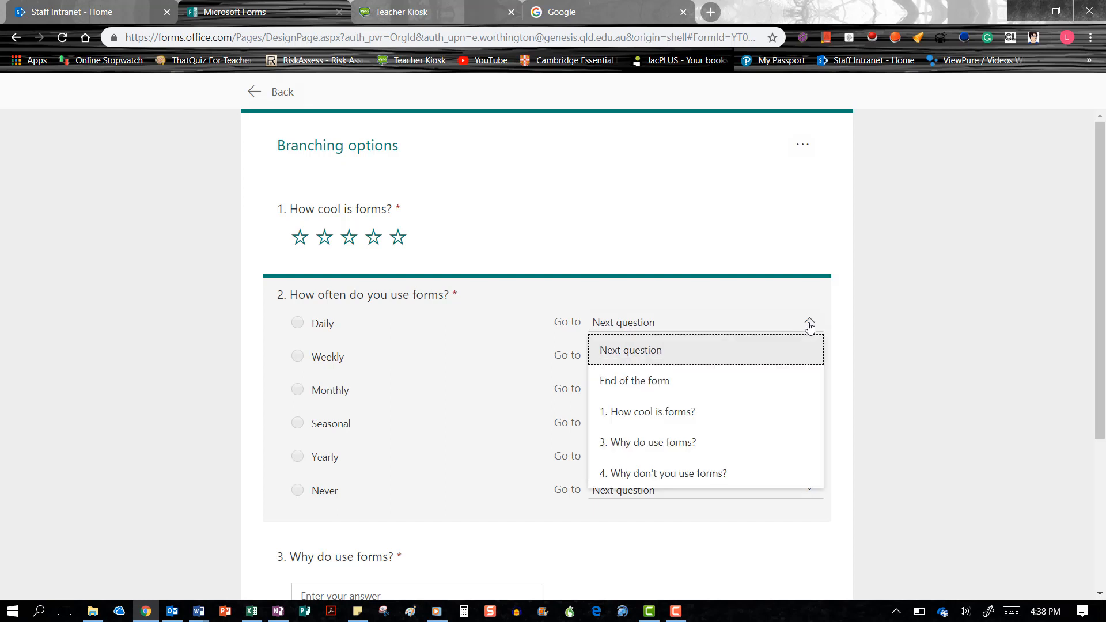
click(667, 453)
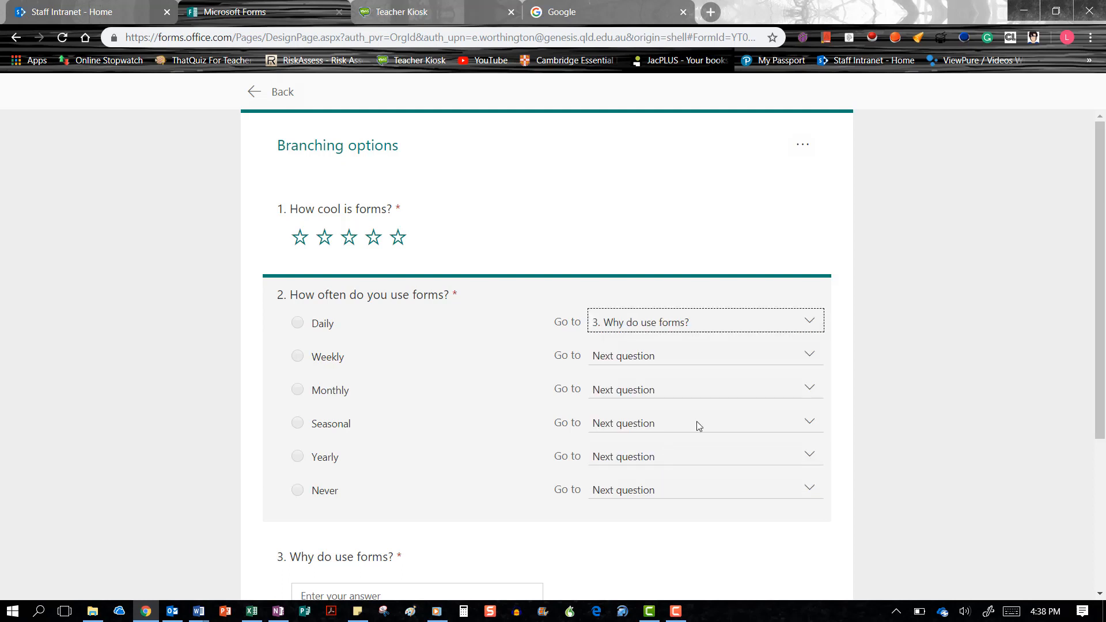
Branch the Weekly, Monthly, Seasonal and Yearly answers of question 2 to "3. Why do use forms?".
click(809, 354)
click(736, 475)
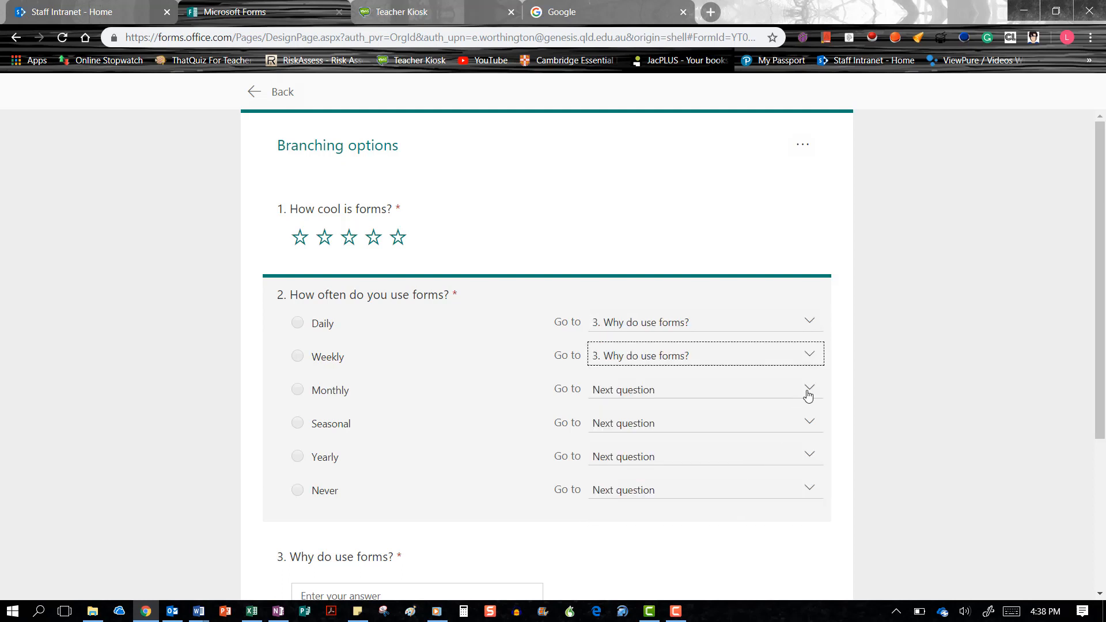
click(809, 388)
click(726, 502)
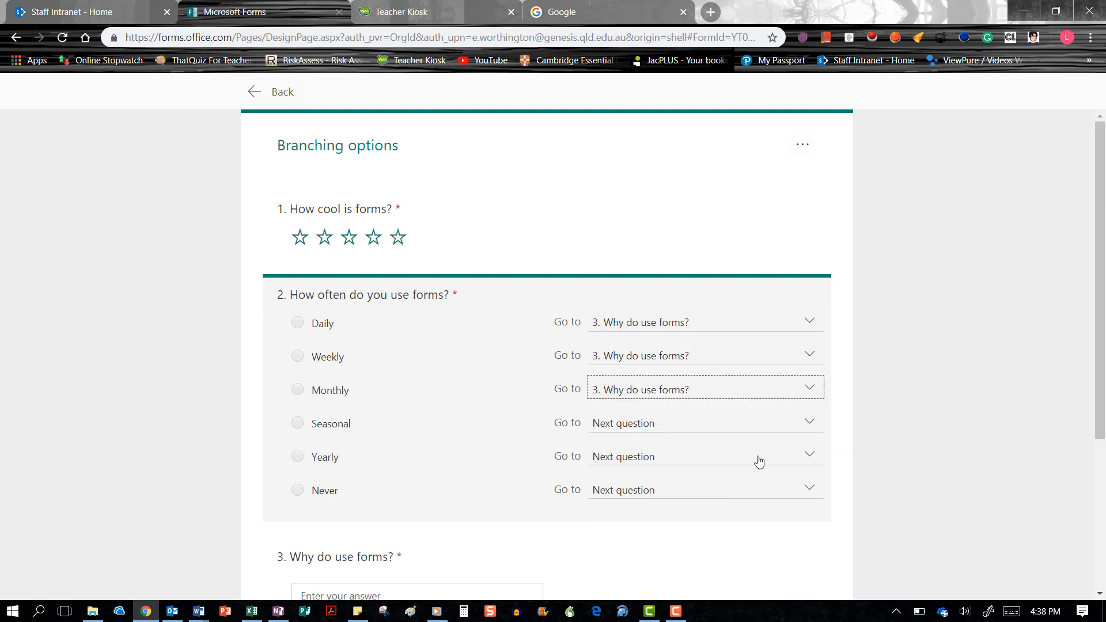
click(809, 423)
click(724, 533)
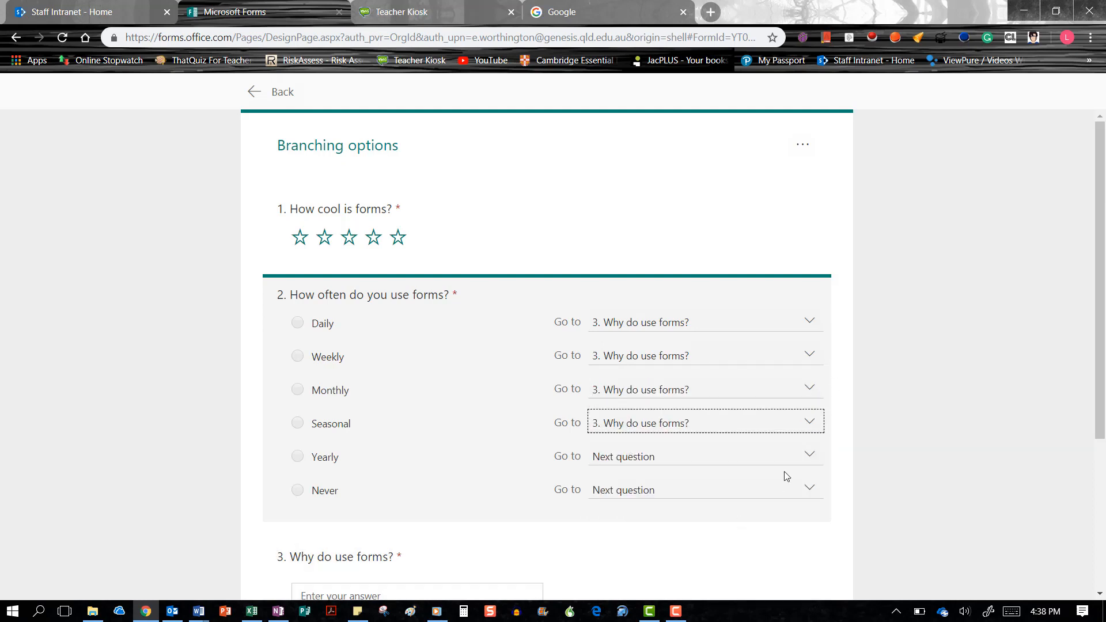
click(810, 455)
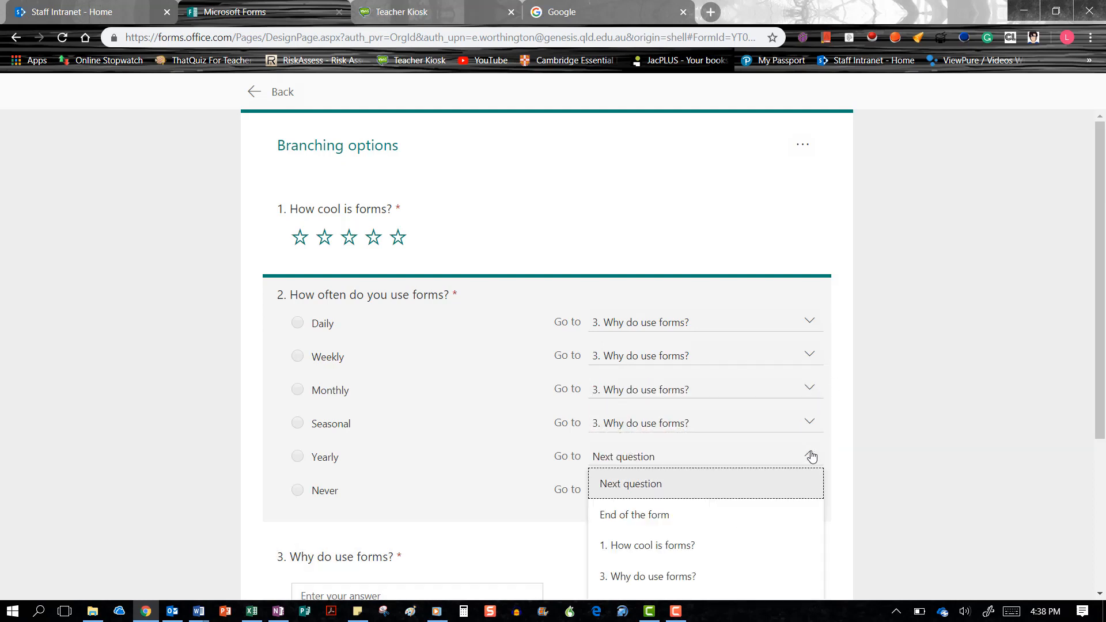
click(745, 572)
Branch the Never answer of question 2 to "4. Why don't you use forms?".
scroll(749, 461, down, 2)
click(755, 374)
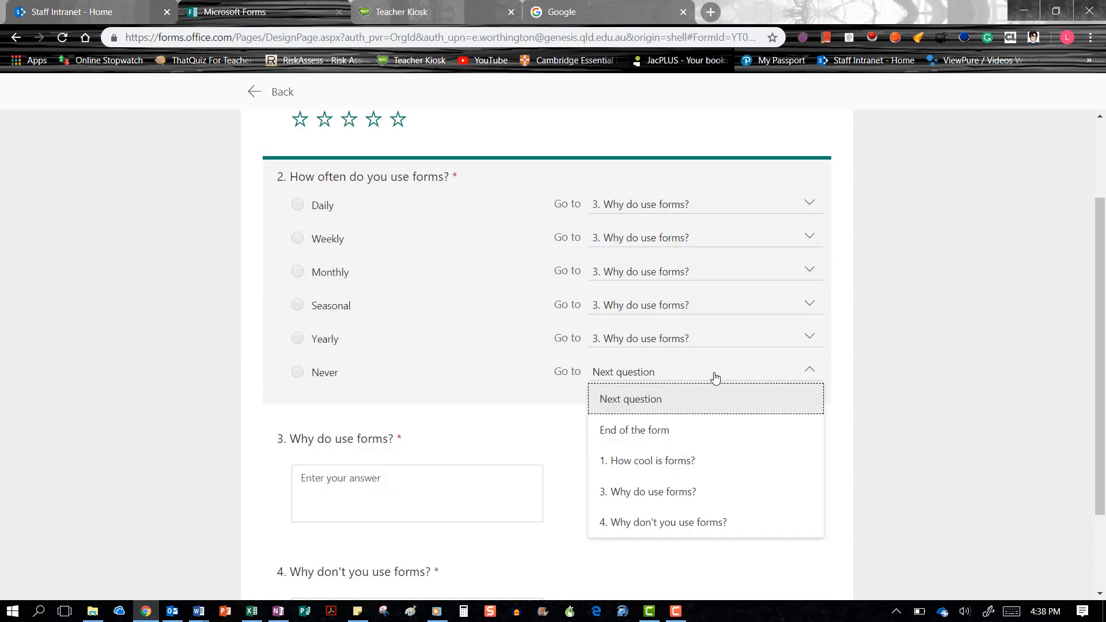
click(655, 529)
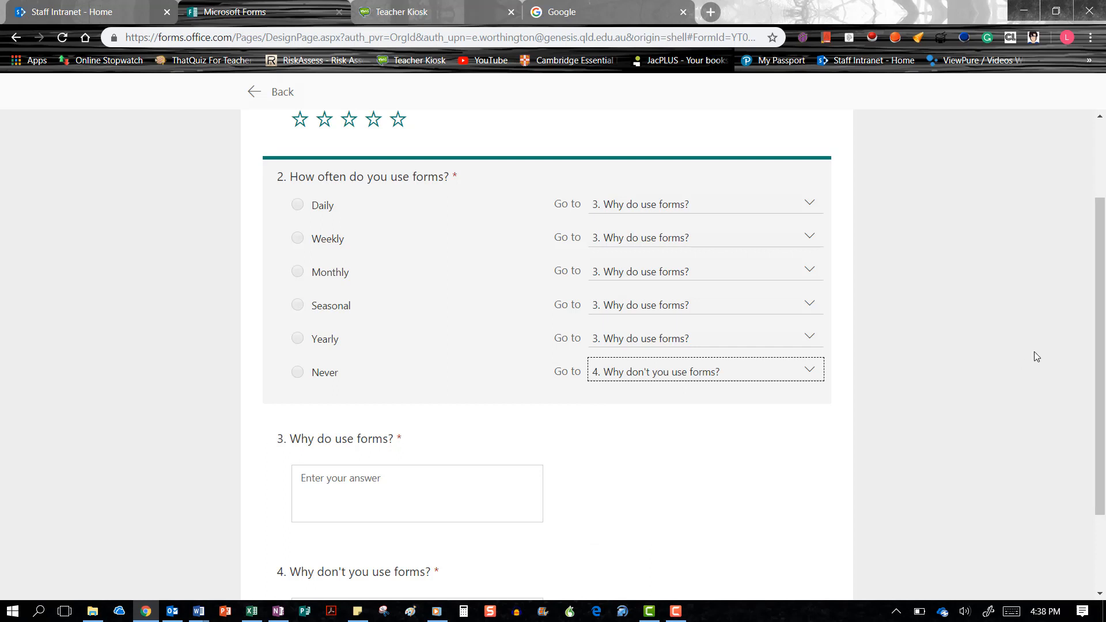
Branch both questions 3 and 4 to End of the form and return to the form's question editor.
scroll(1101, 427, down, 2)
click(696, 358)
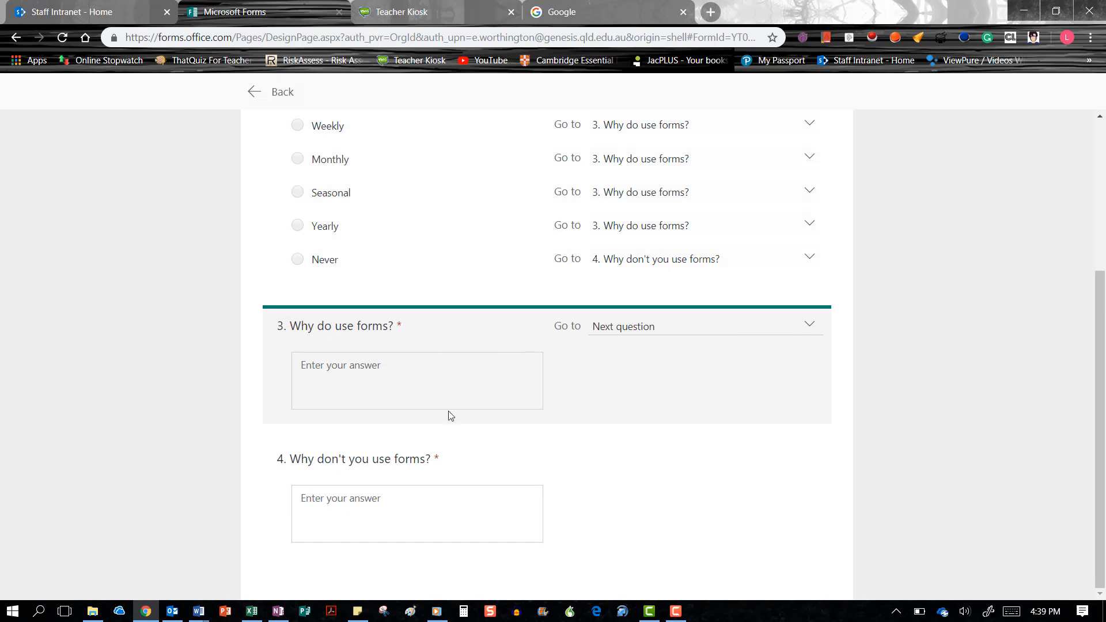
click(819, 333)
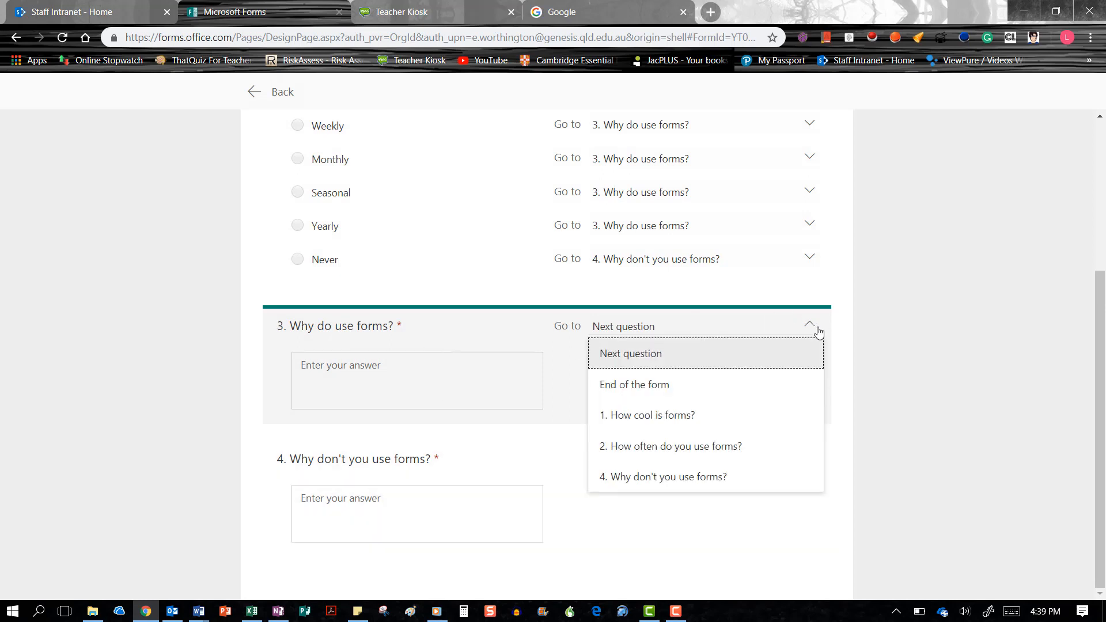
click(779, 388)
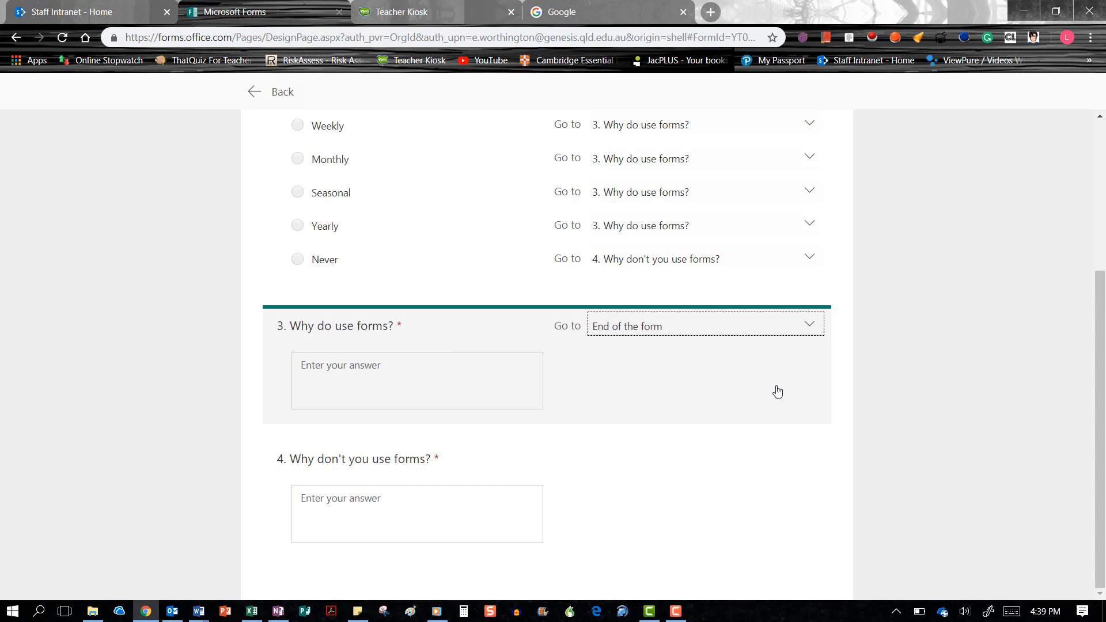
click(721, 459)
click(811, 459)
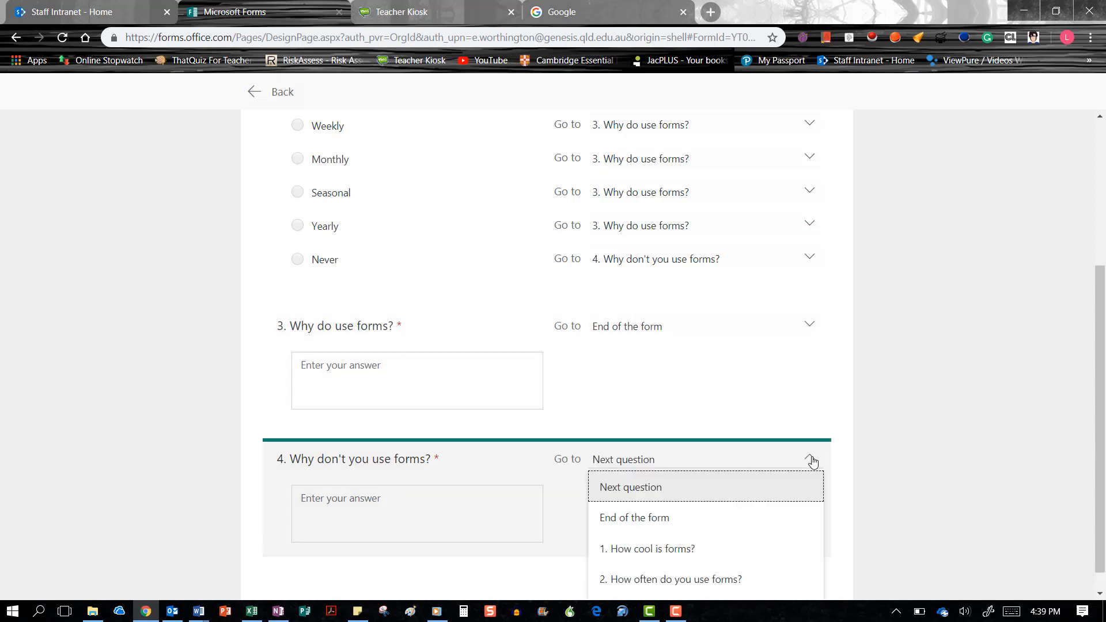
click(777, 521)
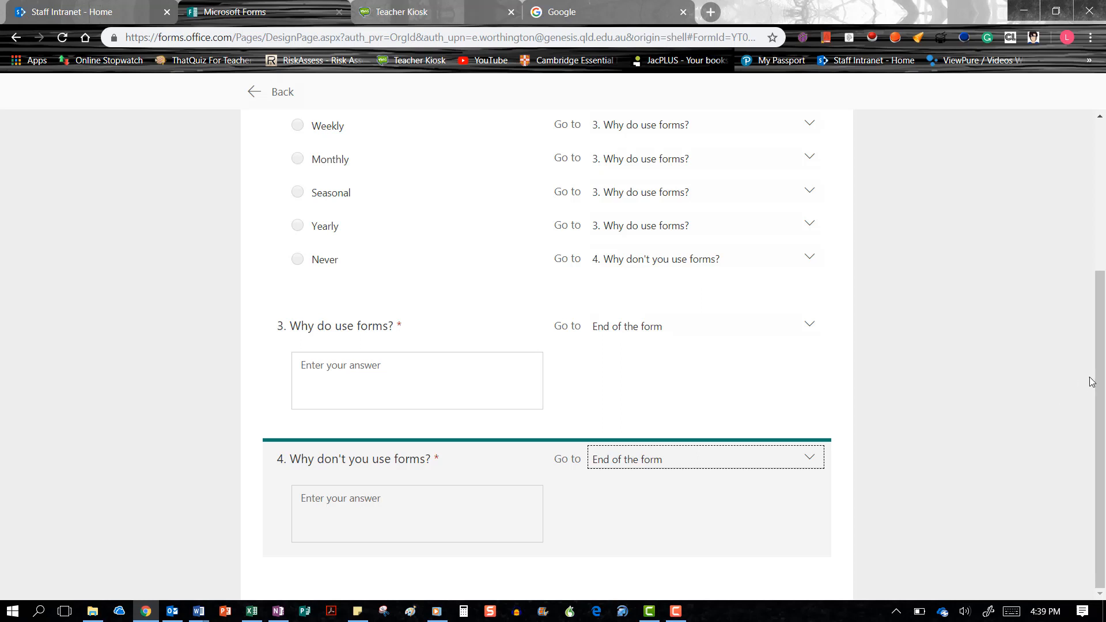
drag(1094, 380, 1091, 186)
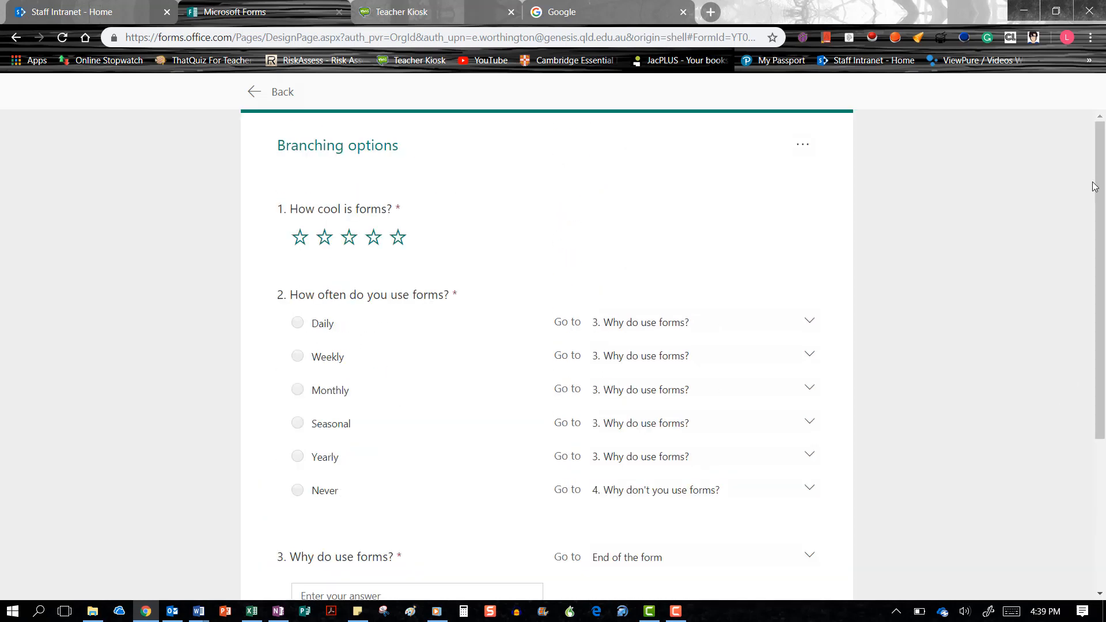
click(297, 98)
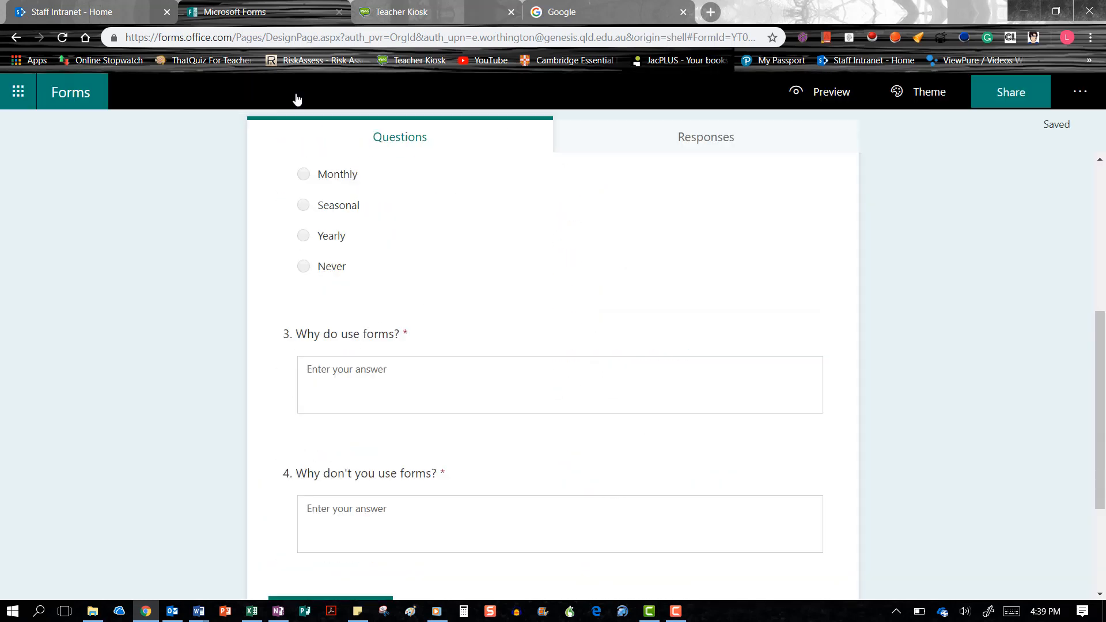
Preview the form in computer view and test the branching by answering question 2 with Daily.
click(840, 95)
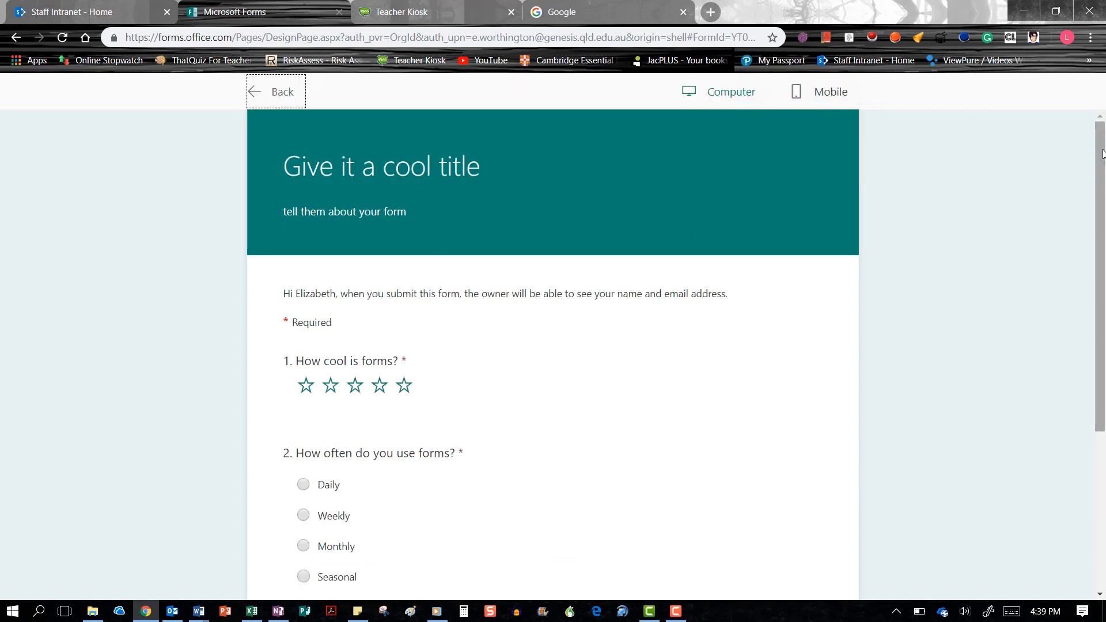
drag(1101, 155, 1101, 156)
scroll(1103, 180, down, 2)
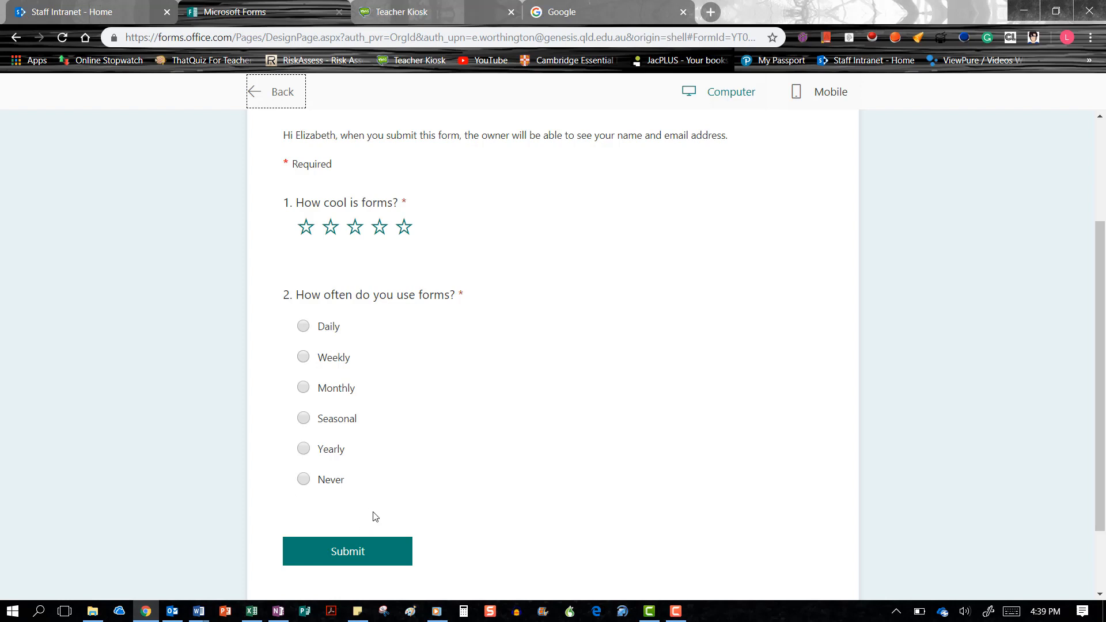
click(303, 327)
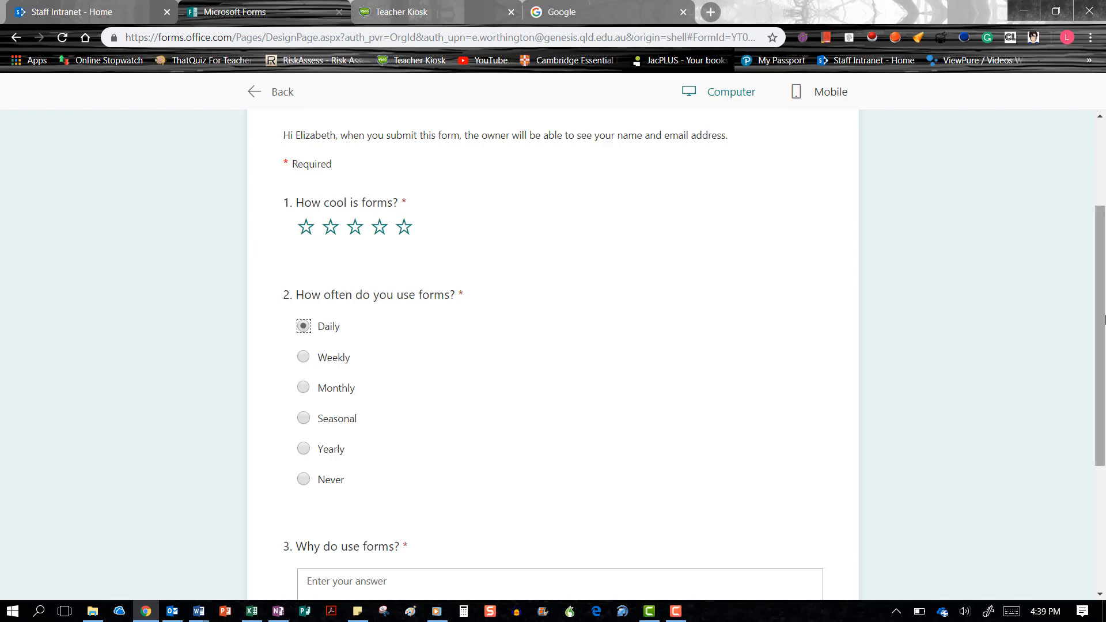
drag(1102, 332, 1104, 370)
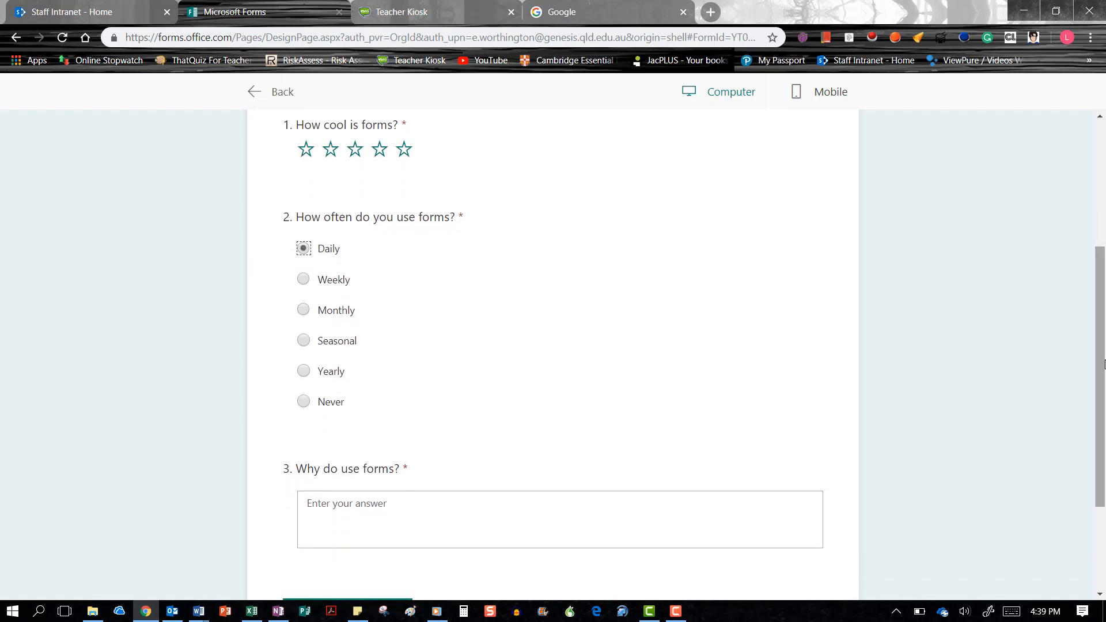
Test question 2's branching with Weekly, Monthly, Seasonal, Yearly and Never, and return to the question editor.
click(303, 280)
click(303, 313)
click(304, 342)
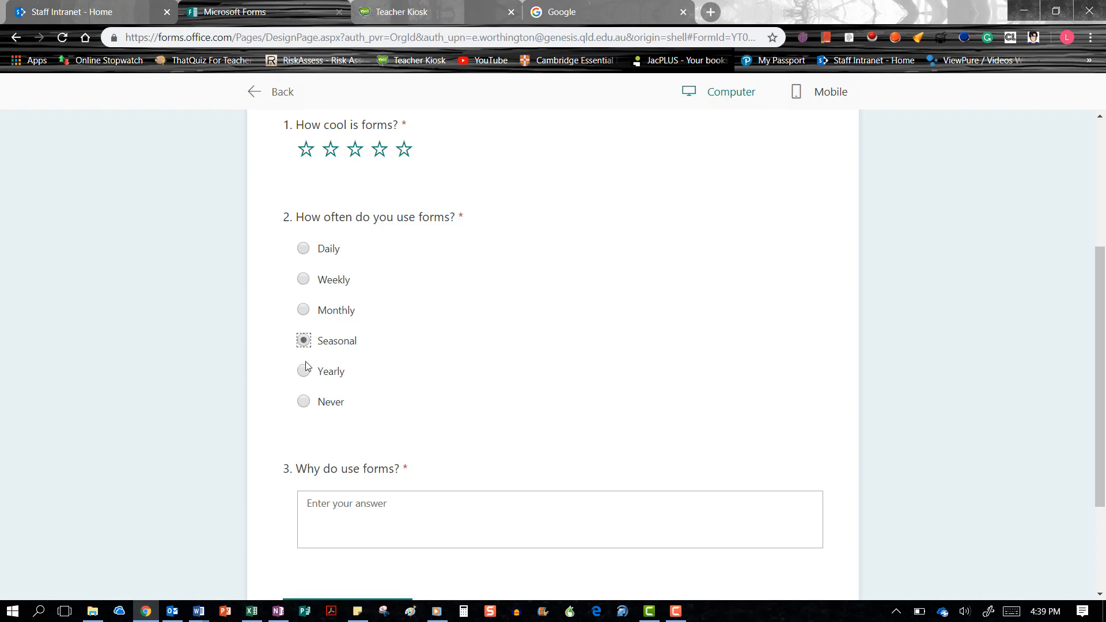
click(306, 374)
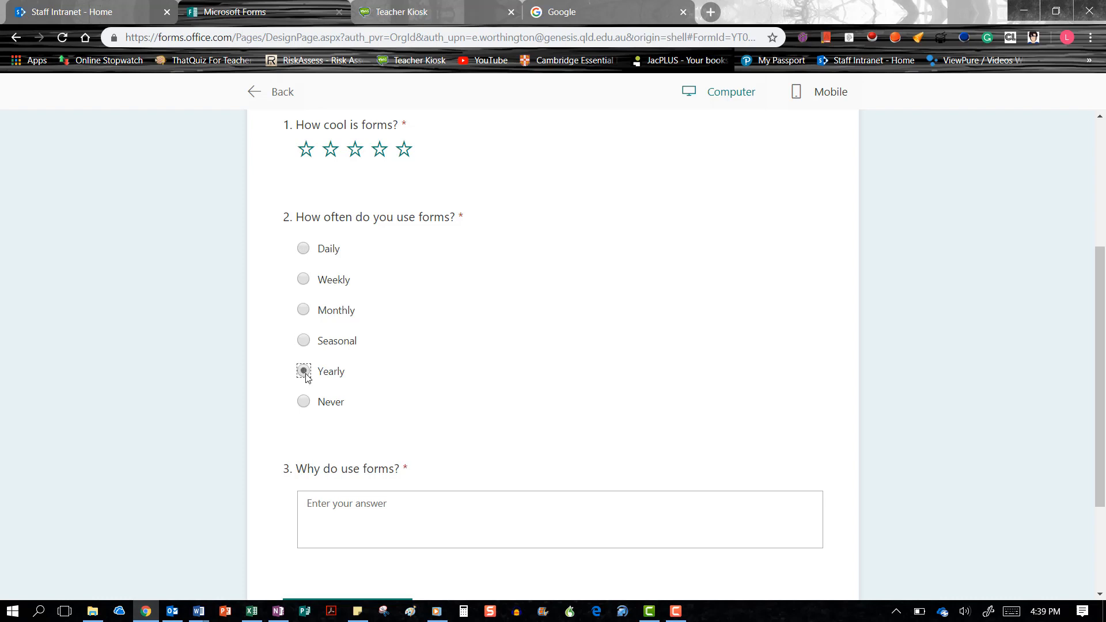
click(305, 404)
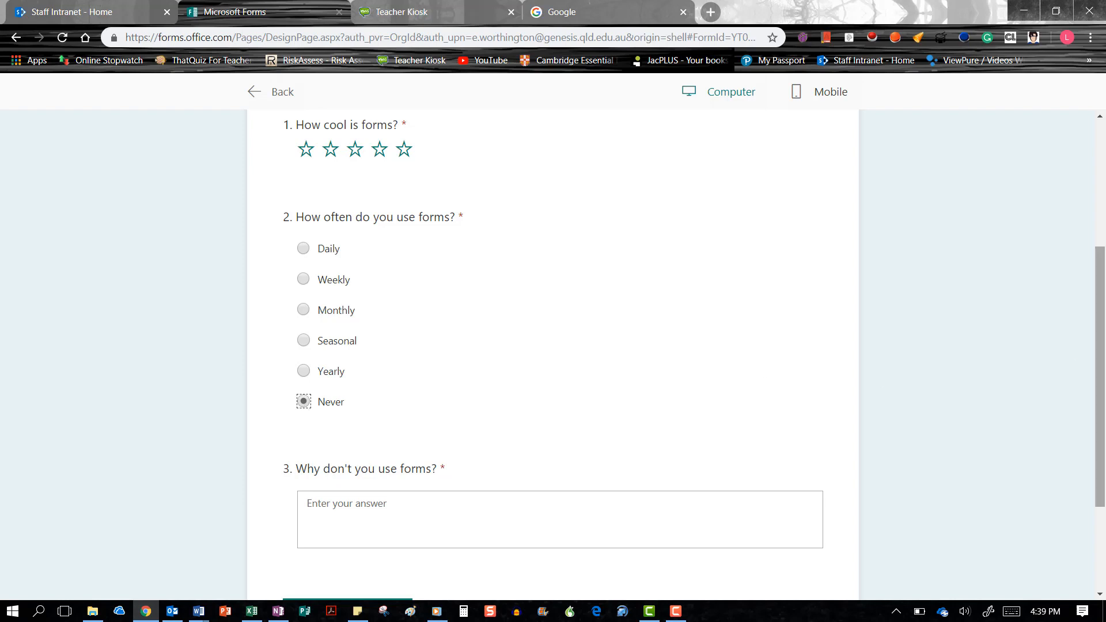
drag(1098, 336, 1099, 397)
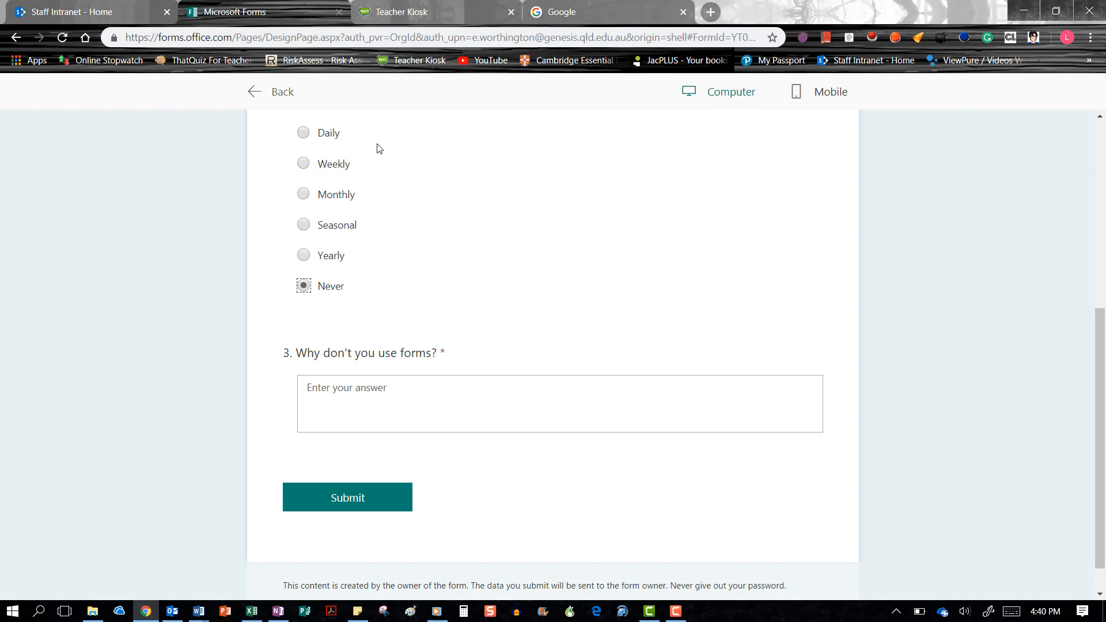
click(254, 97)
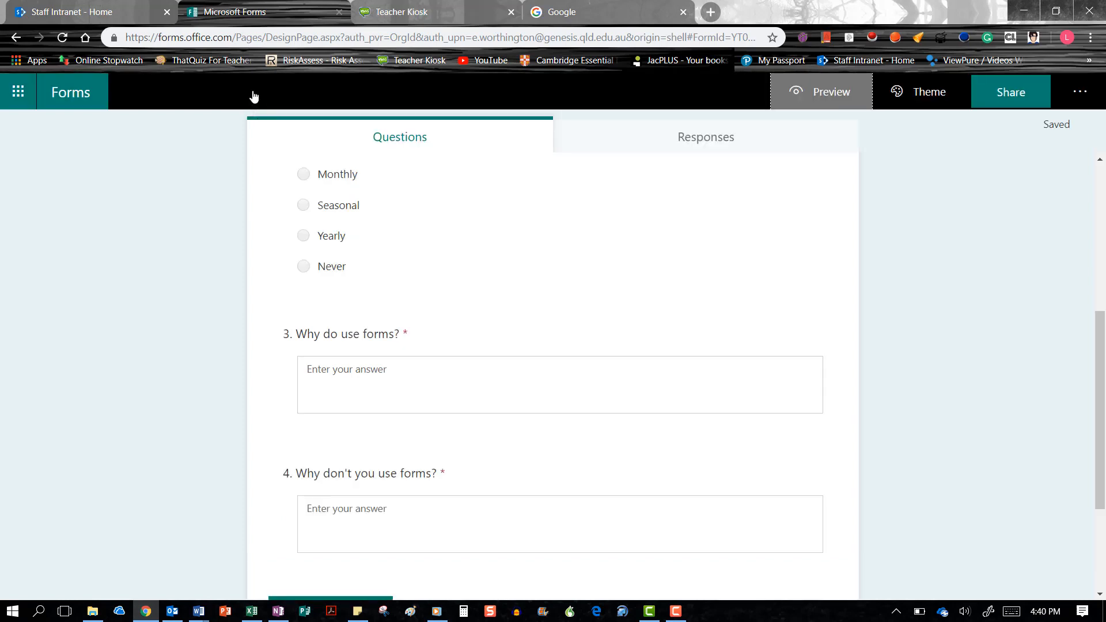
Try the purple, octopus and cloudy-sky themes on the form and settle on the snowboarder theme.
click(925, 98)
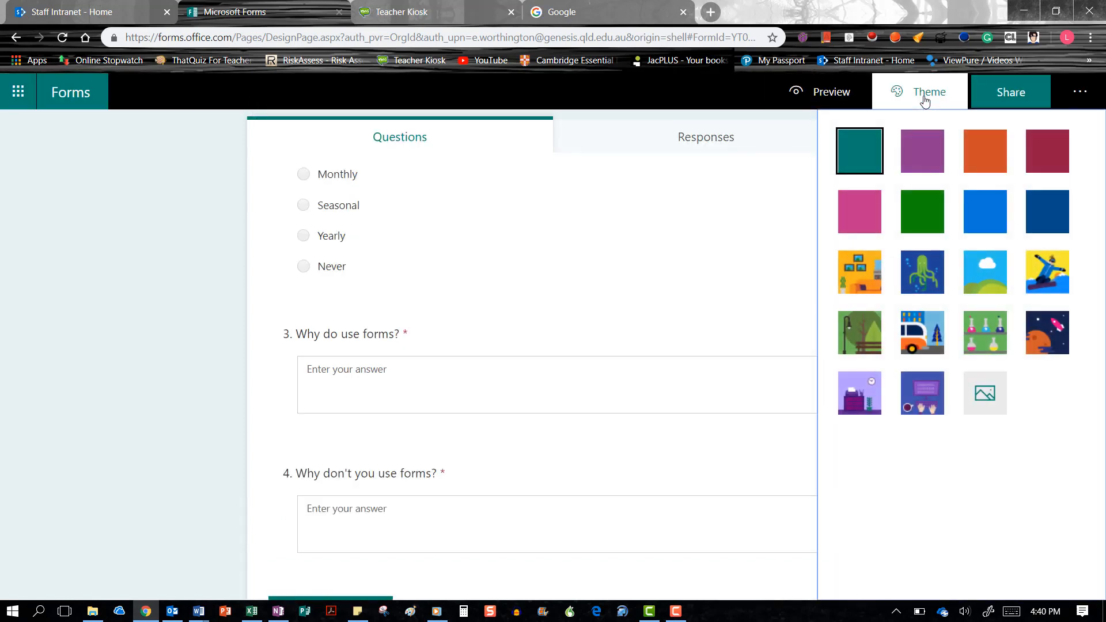
click(921, 149)
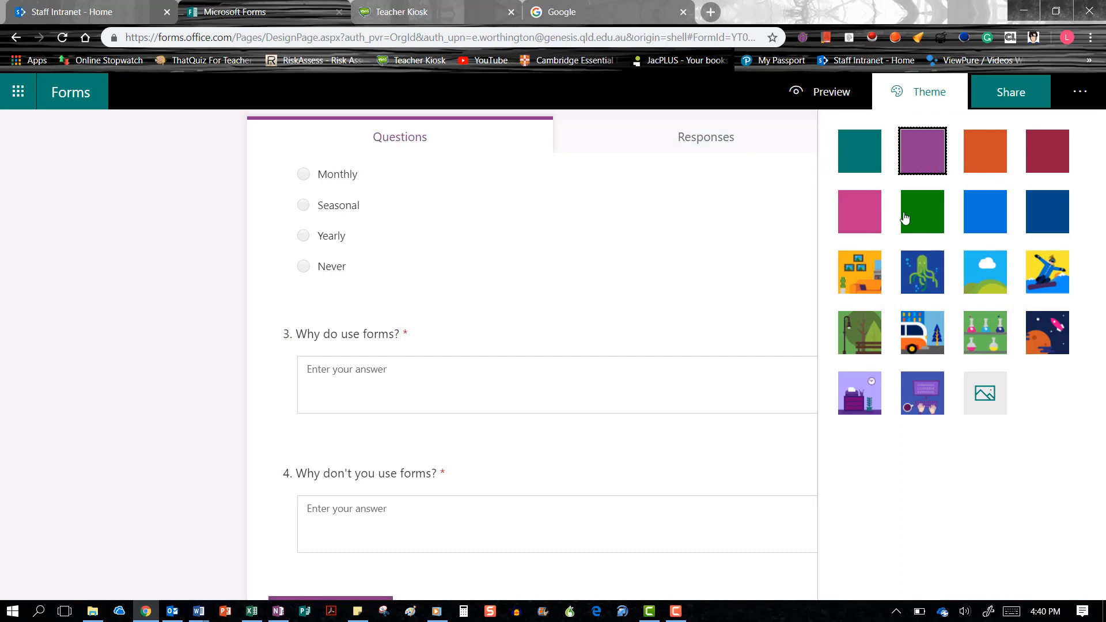
click(922, 279)
click(983, 273)
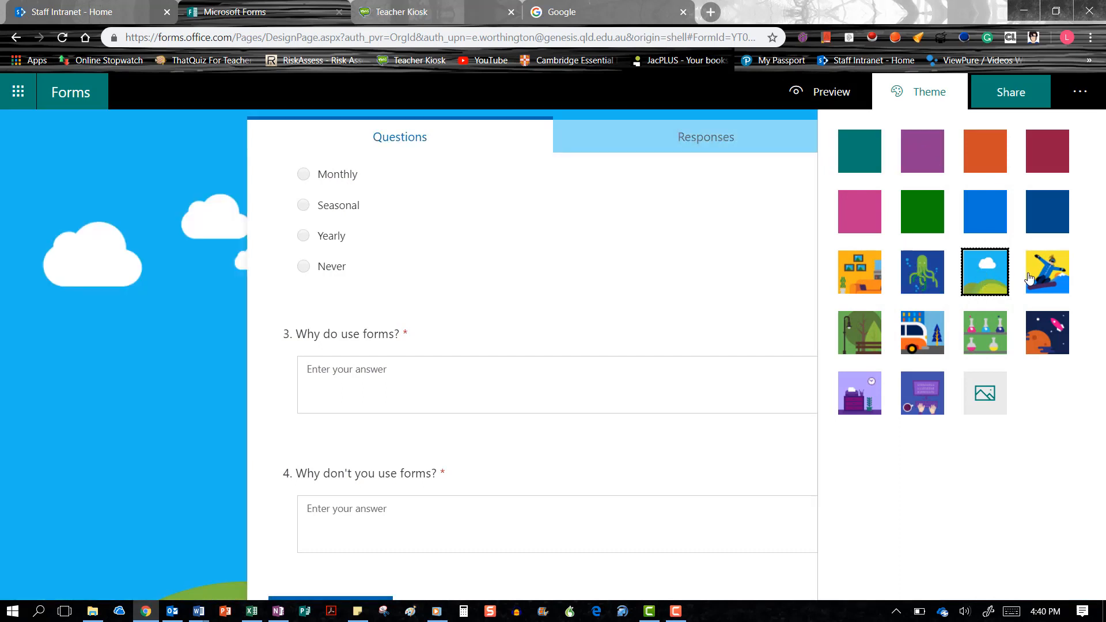
click(1030, 278)
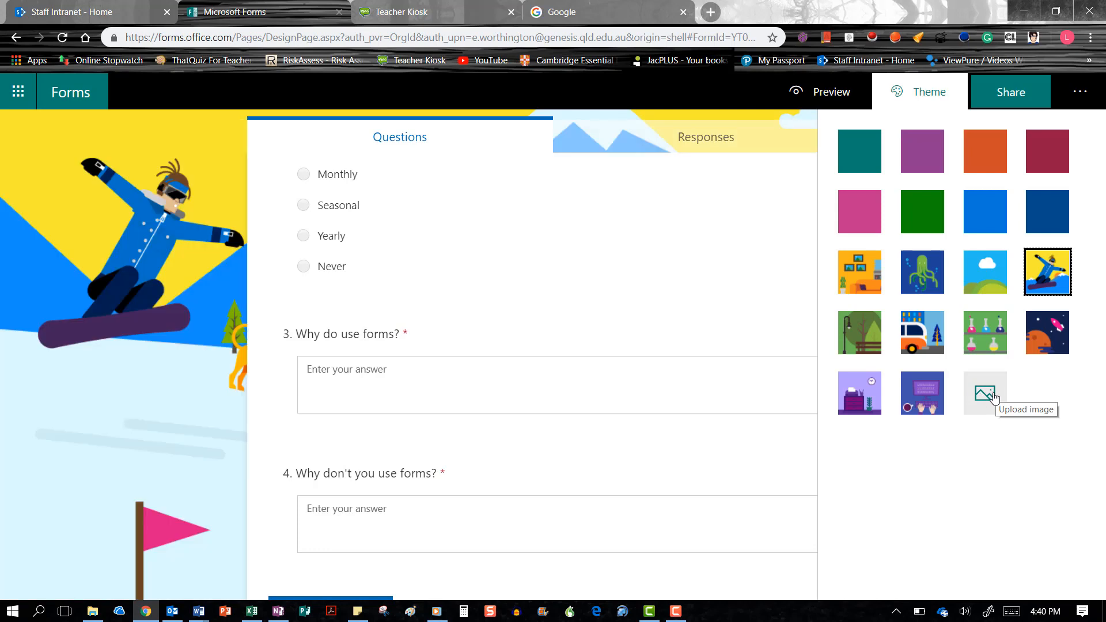
click(901, 96)
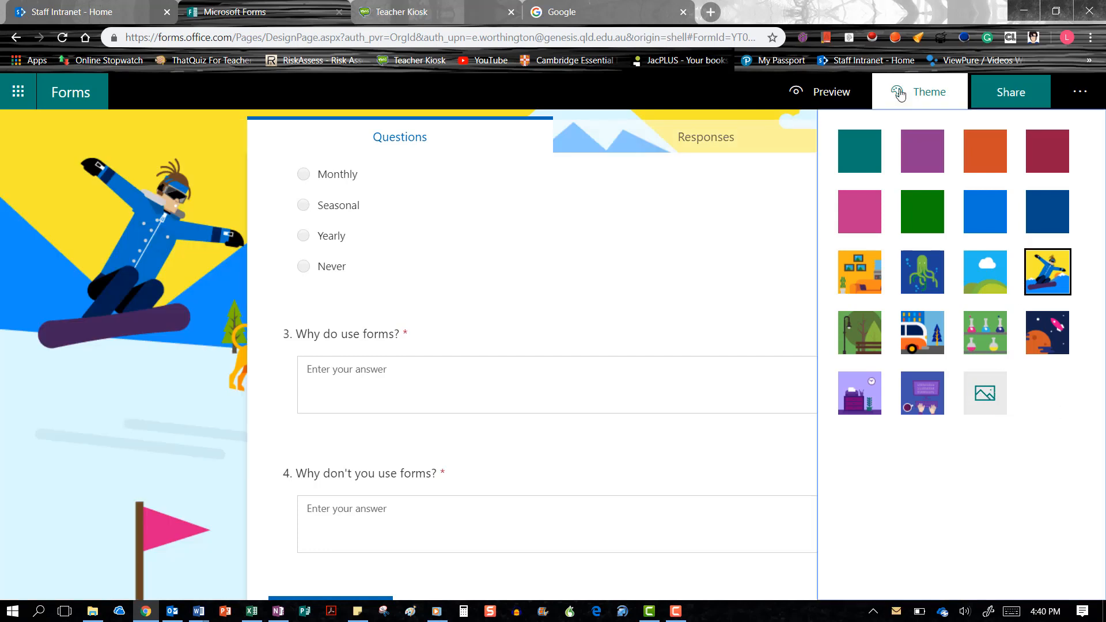
Copy the form's response link, with responses restricted to people in the organization.
click(1013, 94)
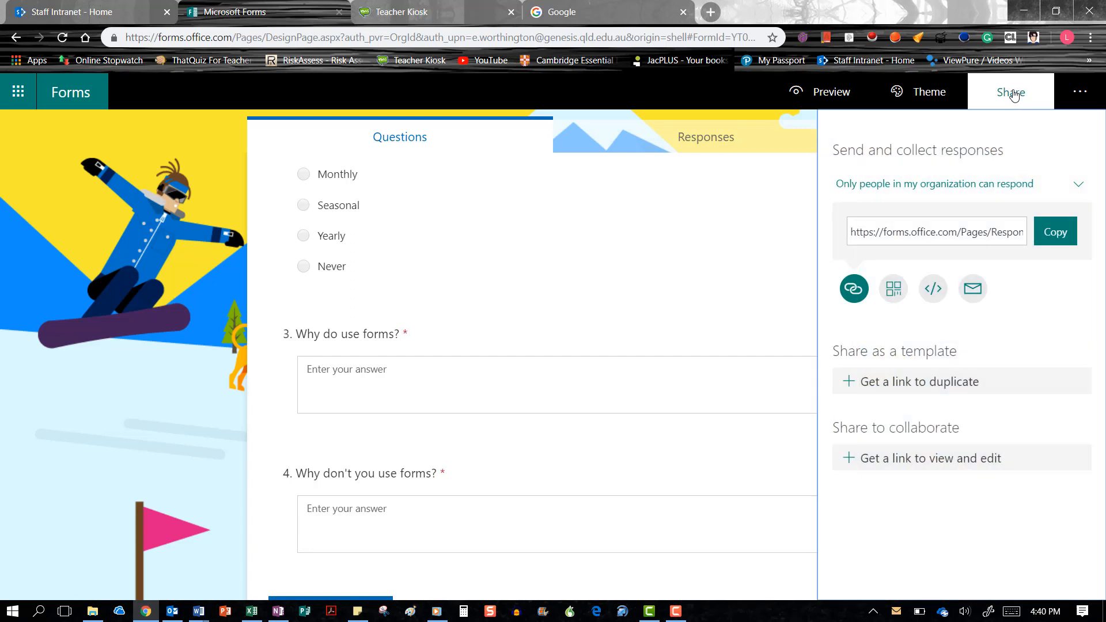
click(1056, 240)
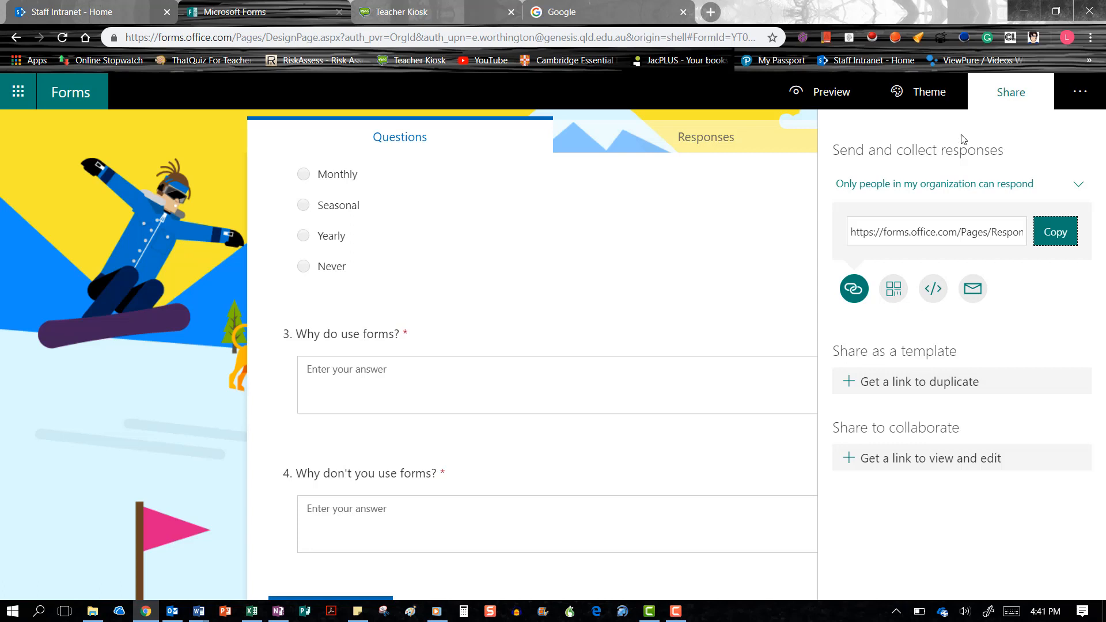
Return to the list of own forms and open the copy and delete options of "Give it a cool title".
click(63, 89)
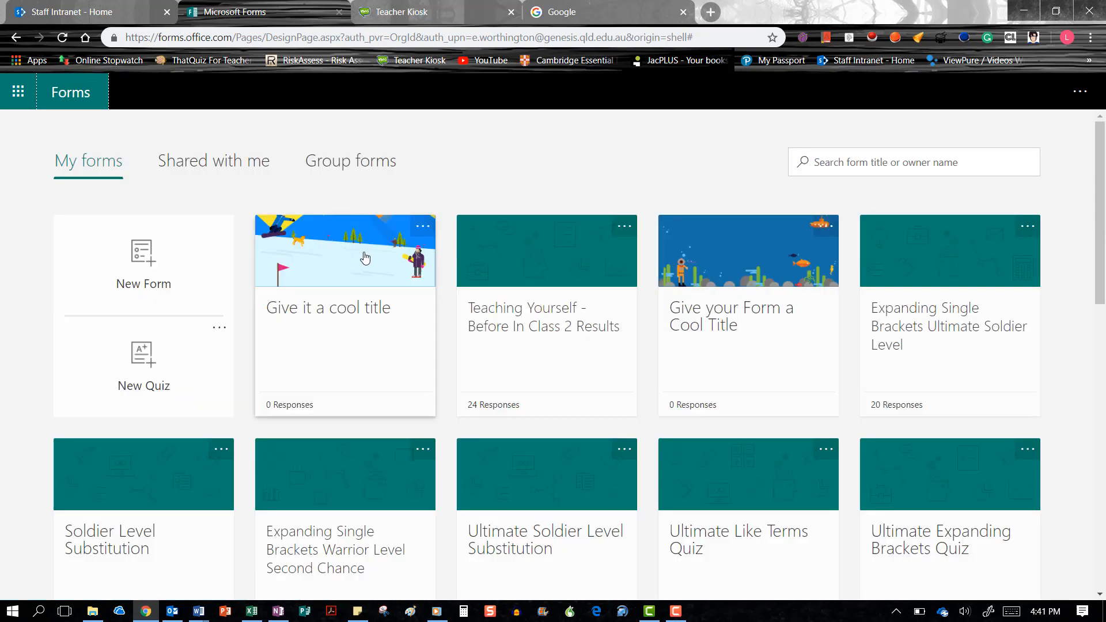
click(423, 226)
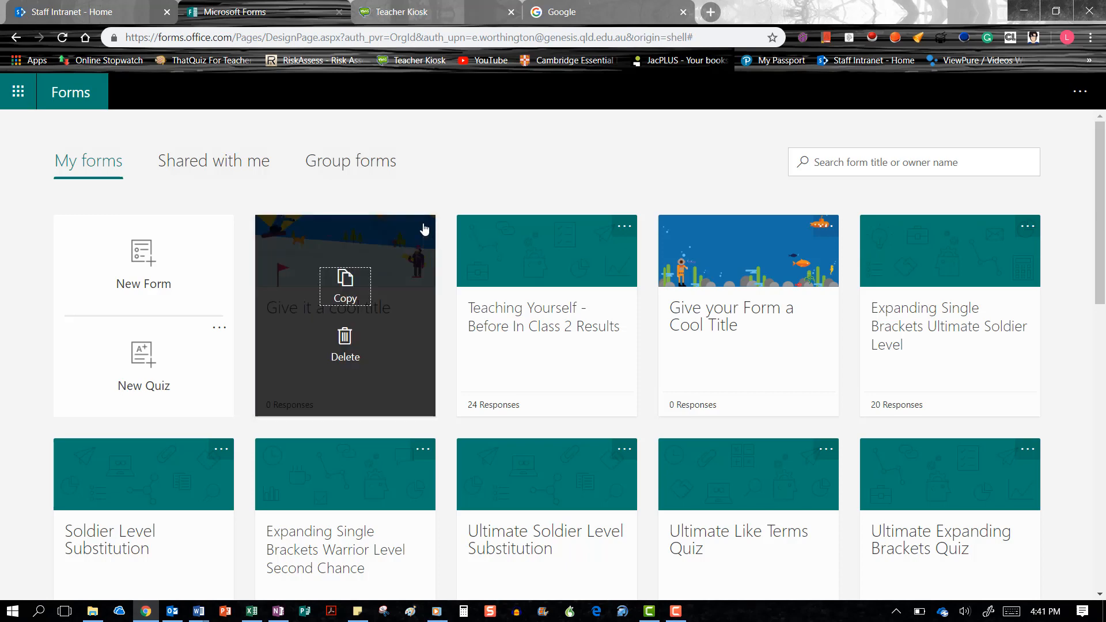